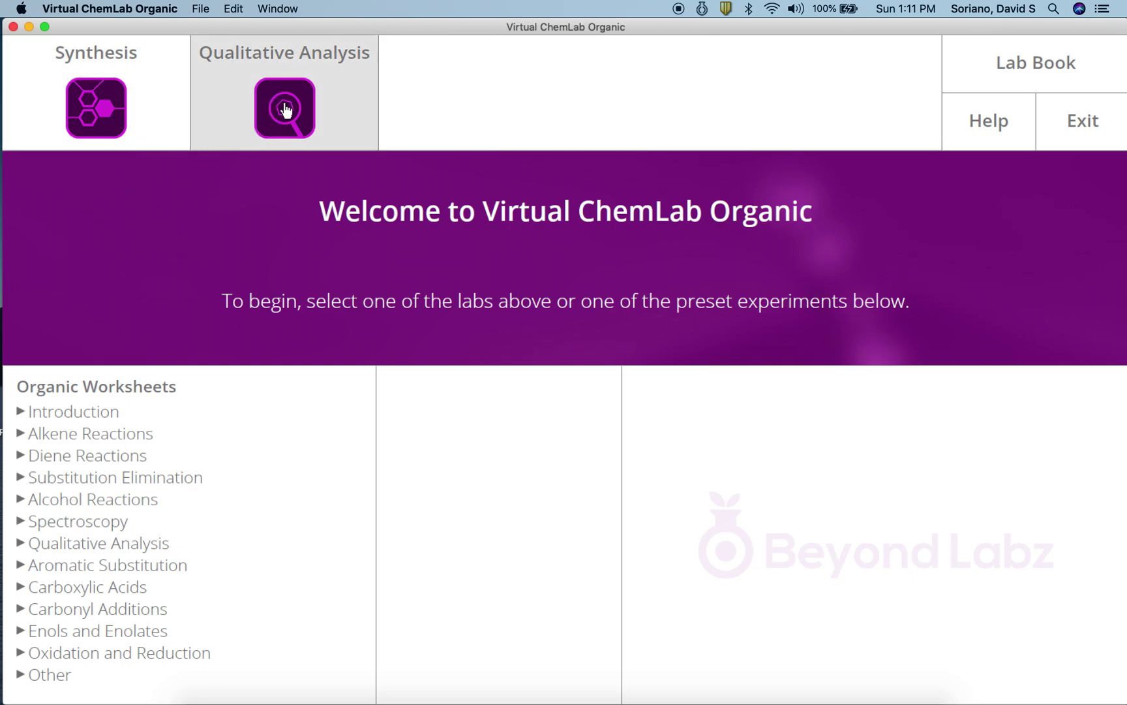
# Enter the Synthesis lab and load the Alcohol Oxidation starting alcohols onto the shelf
pyautogui.click(86, 108)
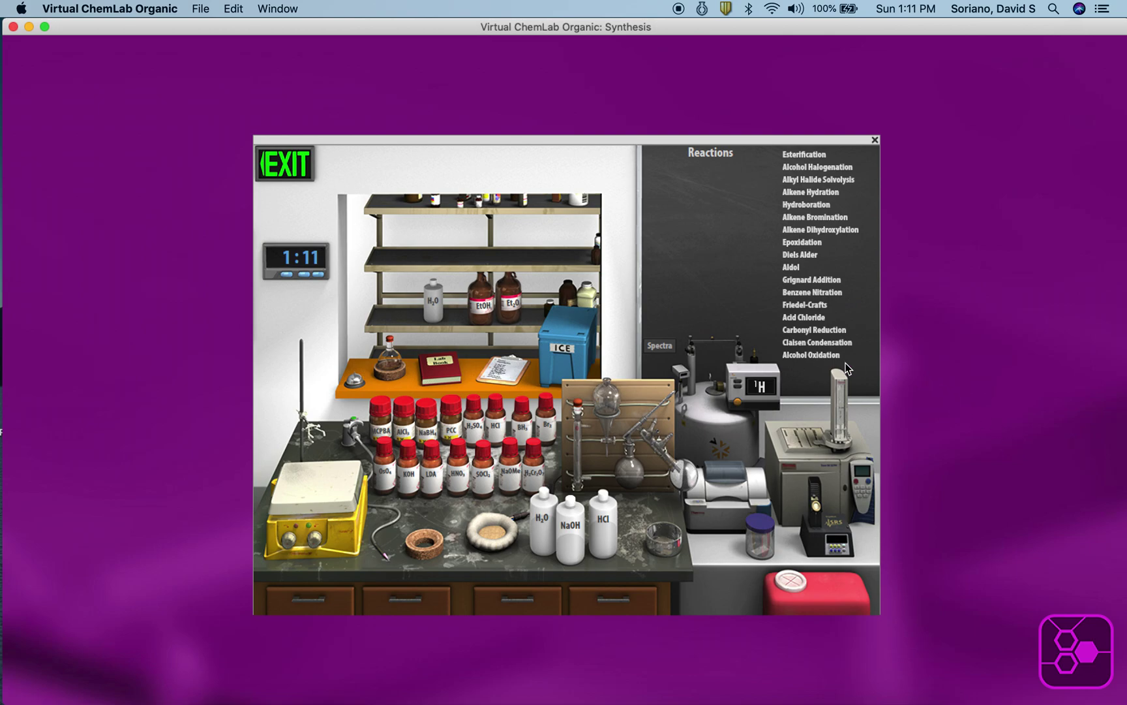
pyautogui.click(801, 356)
pyautogui.click(821, 355)
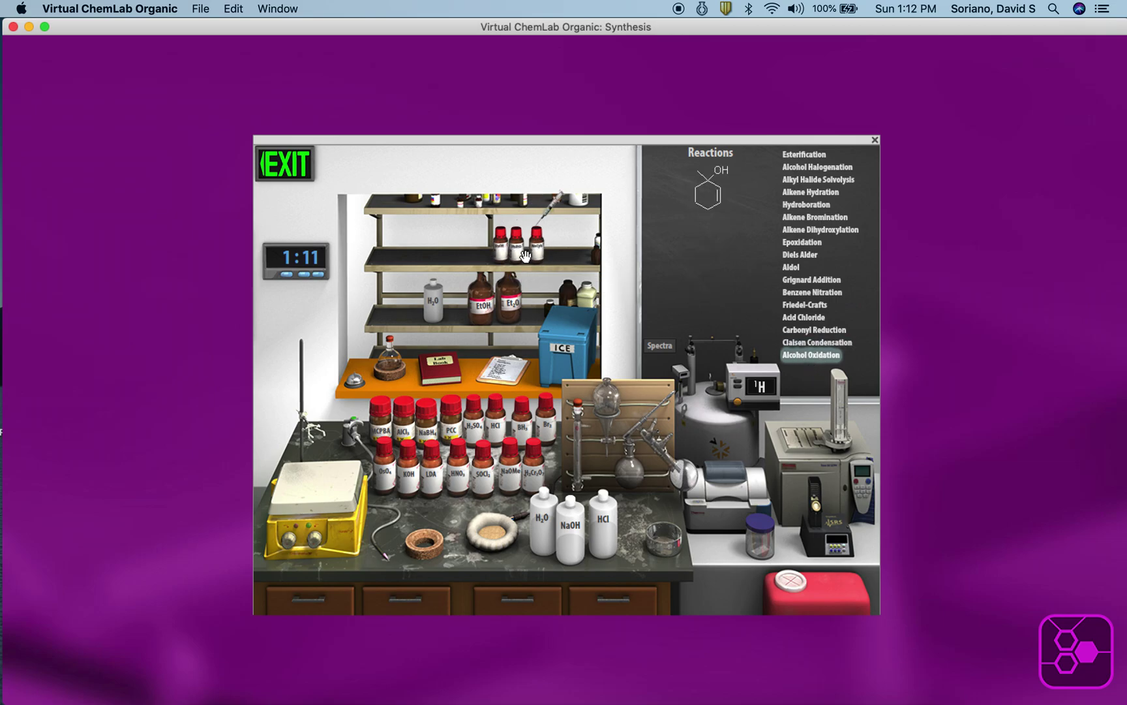
# Add benzyl alcohol with diethyl ether solvent to the reaction flask
pyautogui.moveTo(501, 252)
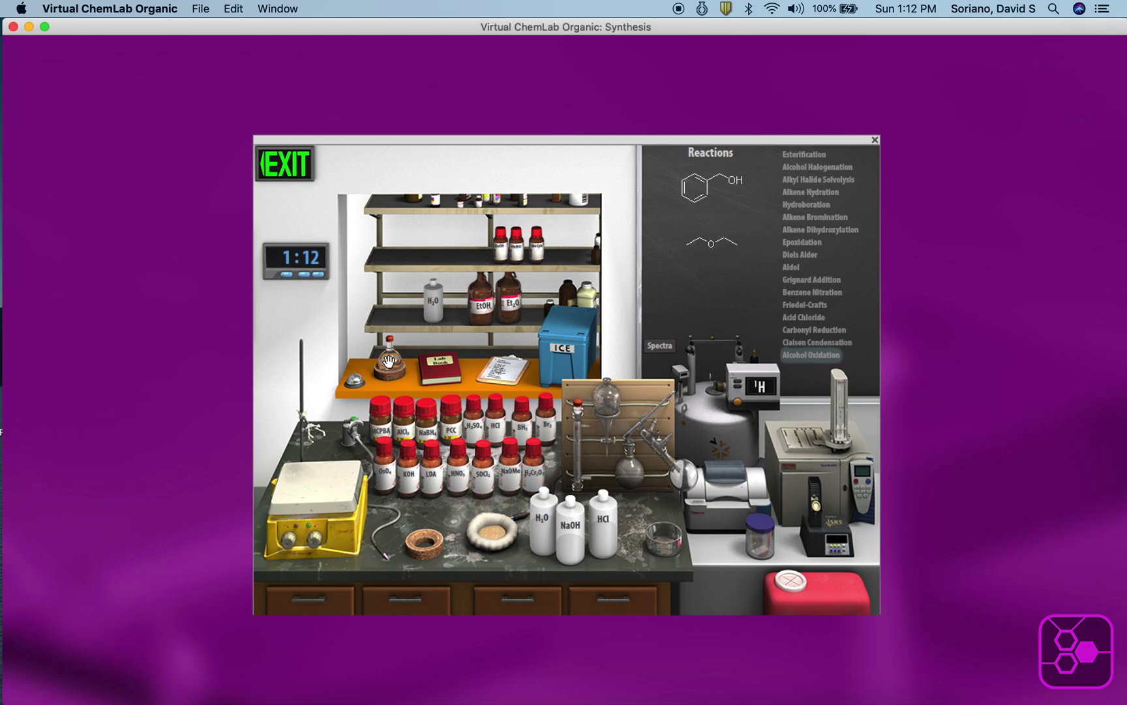
# Put the flask on the stir plate with PCC, heating mantle, condenser and nitrogen, and start stirring
pyautogui.moveTo(389, 361); pyautogui.dragTo(320, 460)
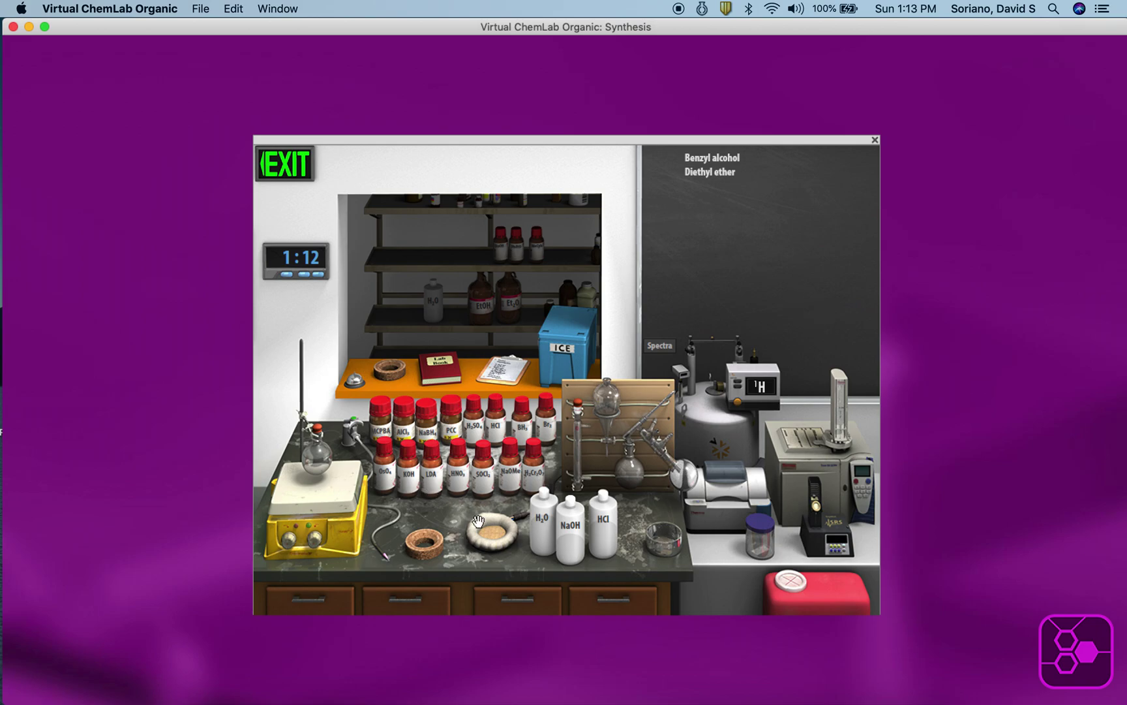
pyautogui.click(451, 426)
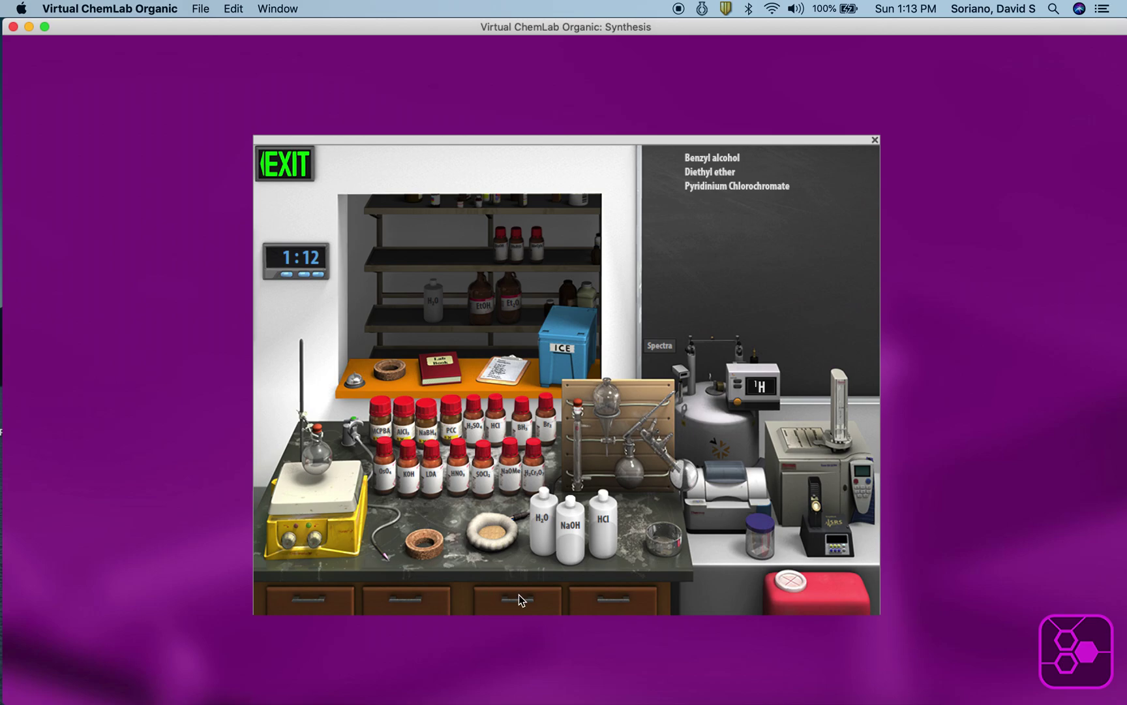
pyautogui.click(493, 536)
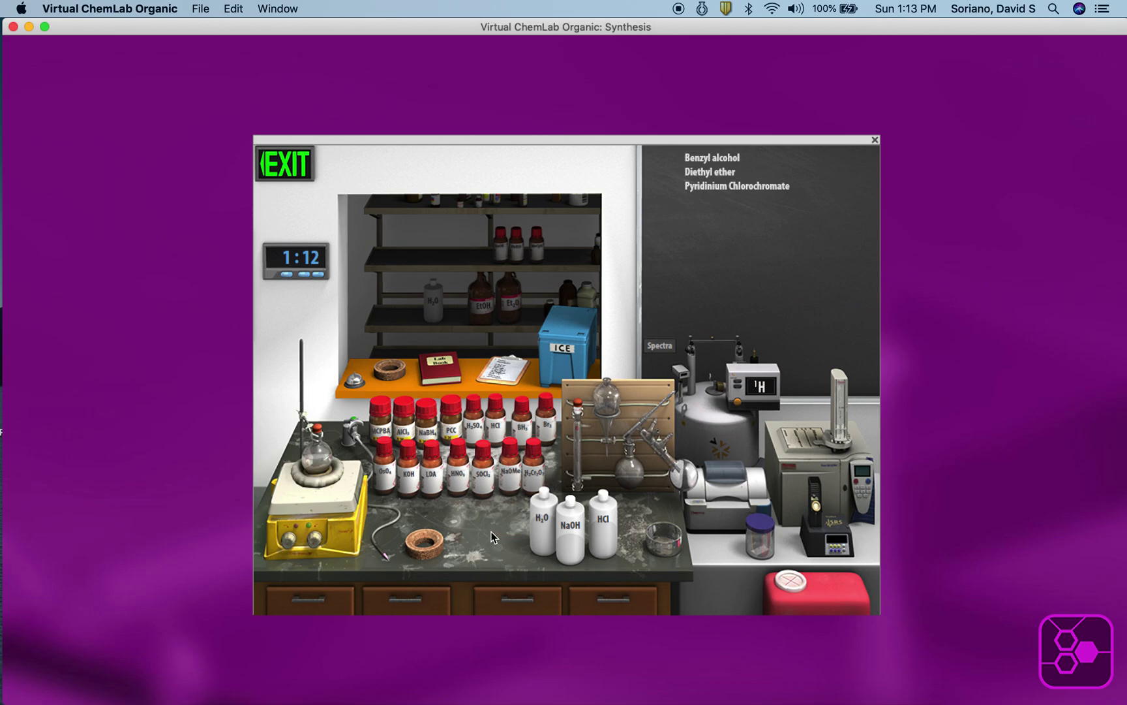
pyautogui.click(576, 456)
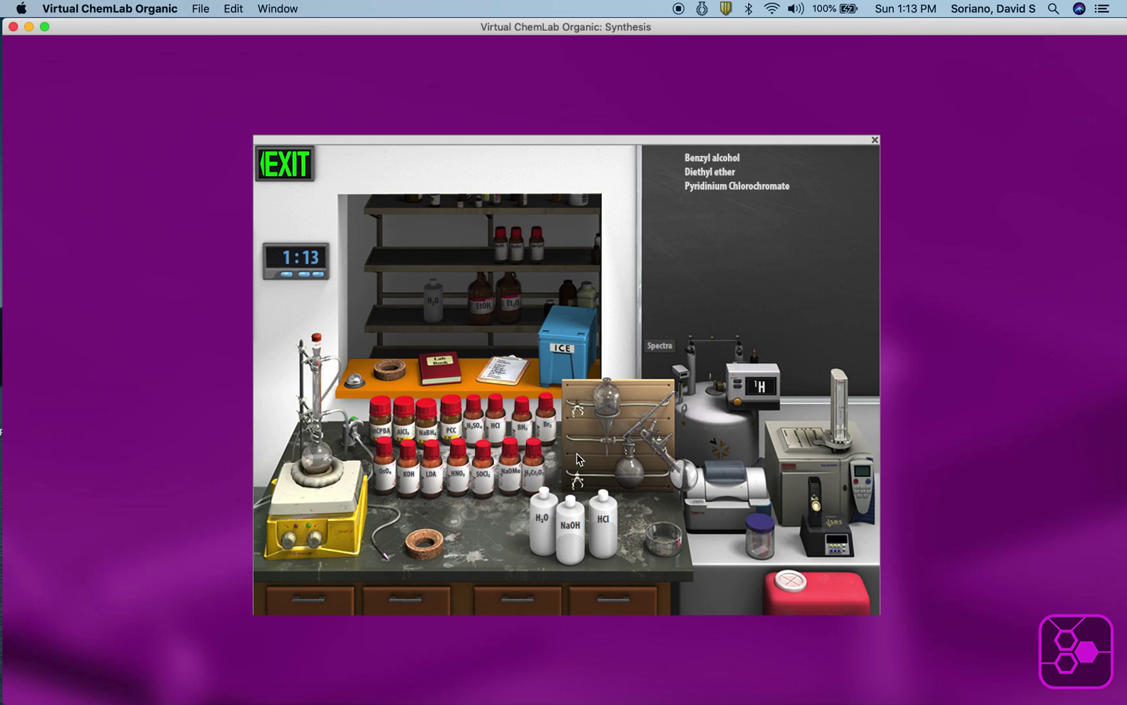
pyautogui.click(388, 559)
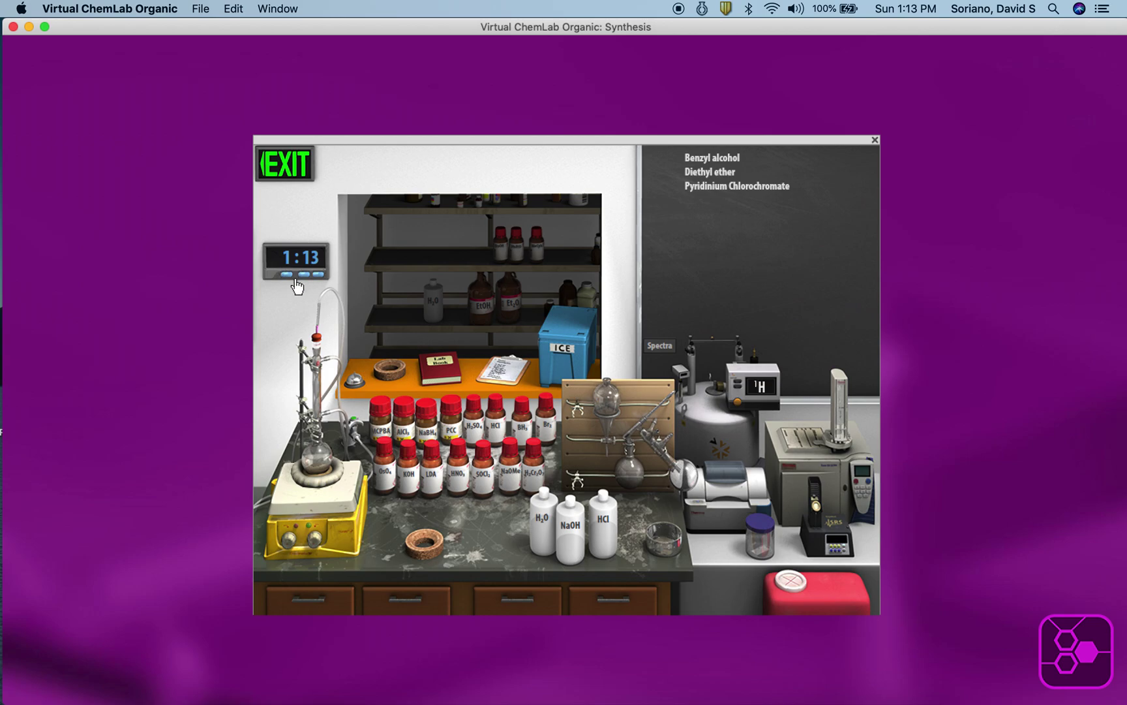
pyautogui.click(315, 545)
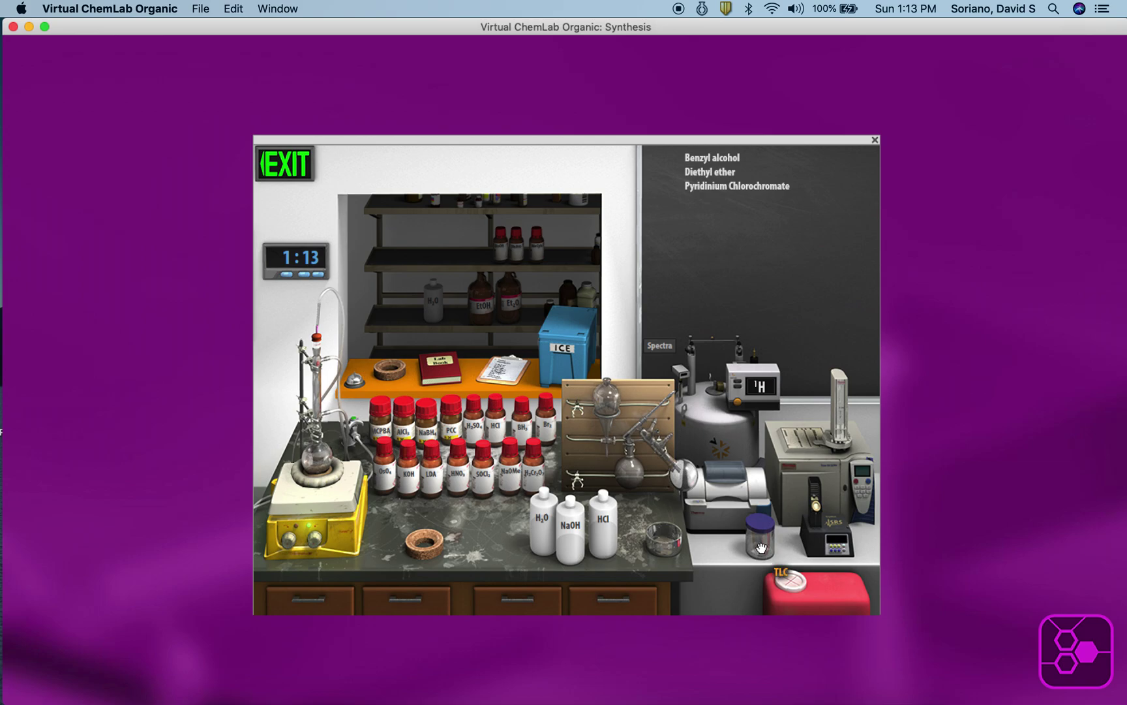
# Run and save a time-zero TLC plate, and note '1:18 time zero' in the lab book
pyautogui.moveTo(758, 541); pyautogui.dragTo(318, 457)
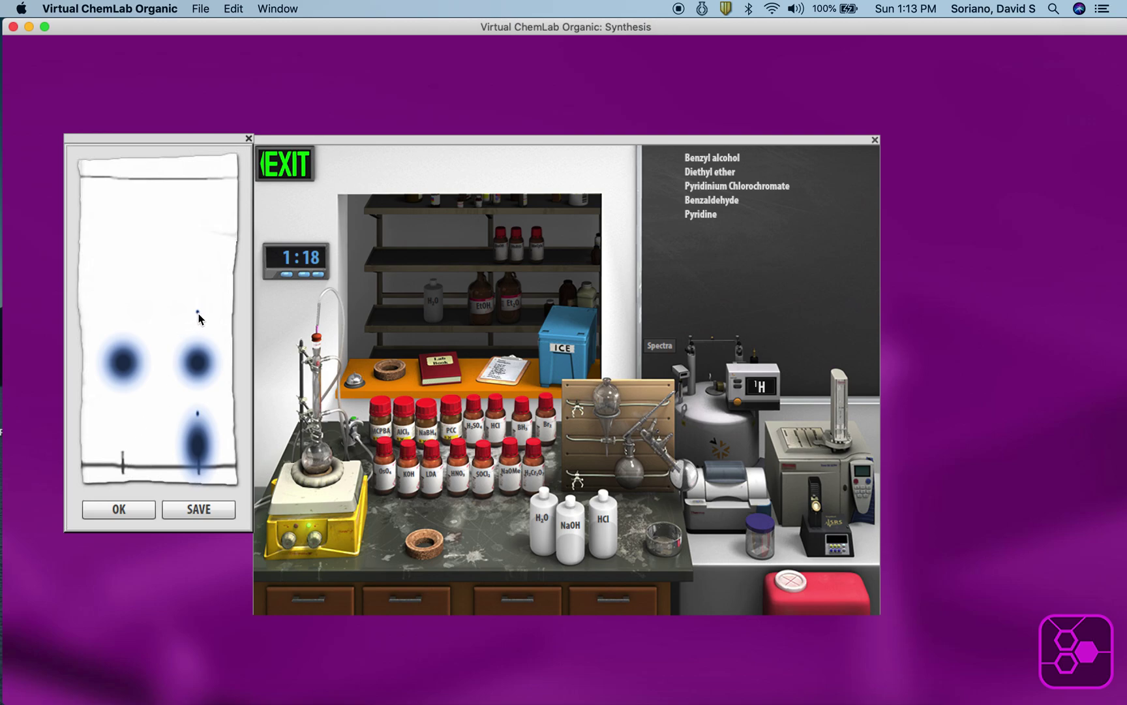
pyautogui.click(190, 513)
pyautogui.click(429, 367)
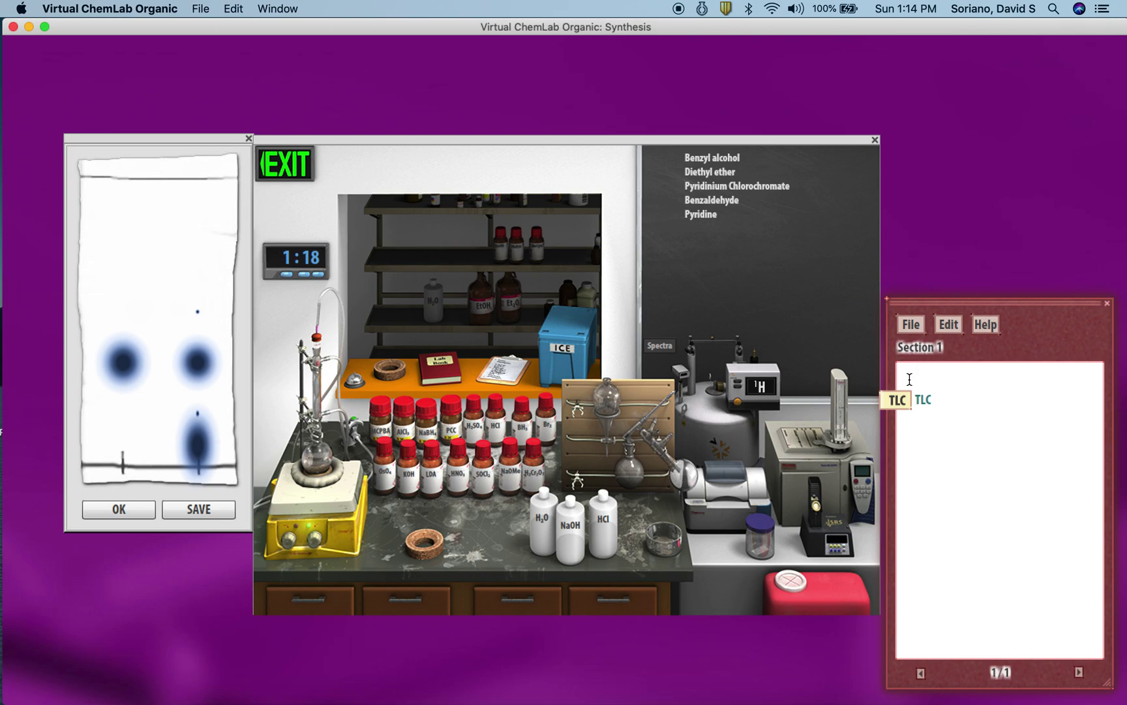
pyautogui.write('1:18')
pyautogui.write('me zero')
# Close the time-zero TLC result and the lab book
pyautogui.click(133, 508)
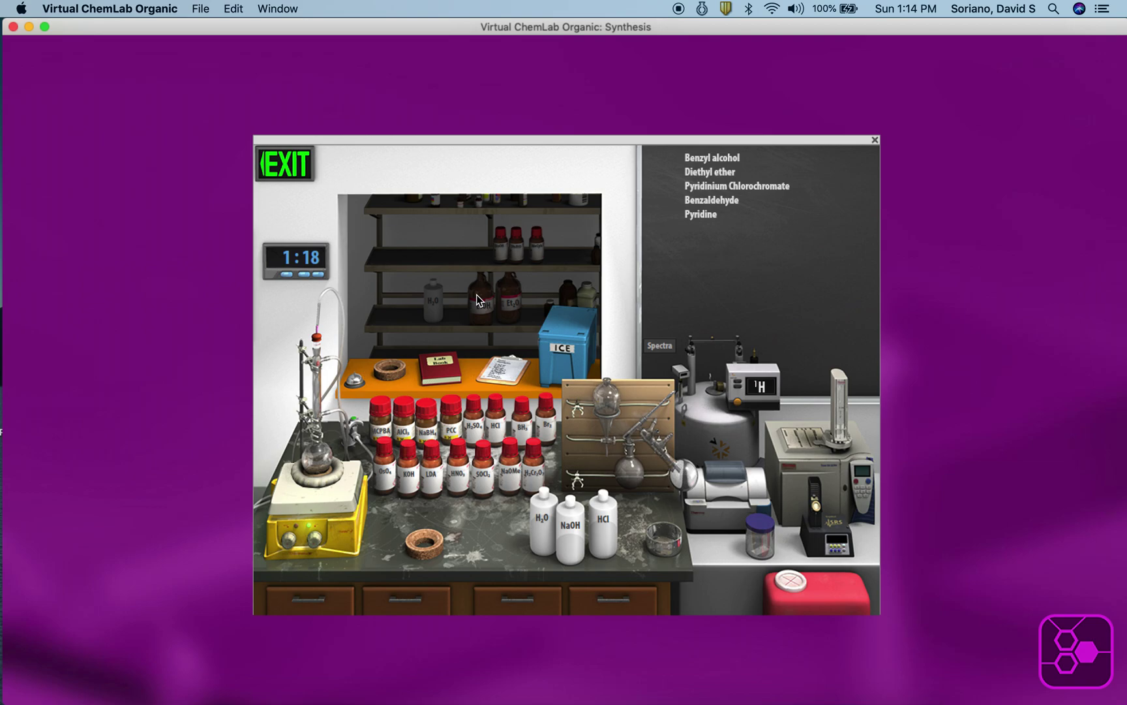
pyautogui.click(435, 374)
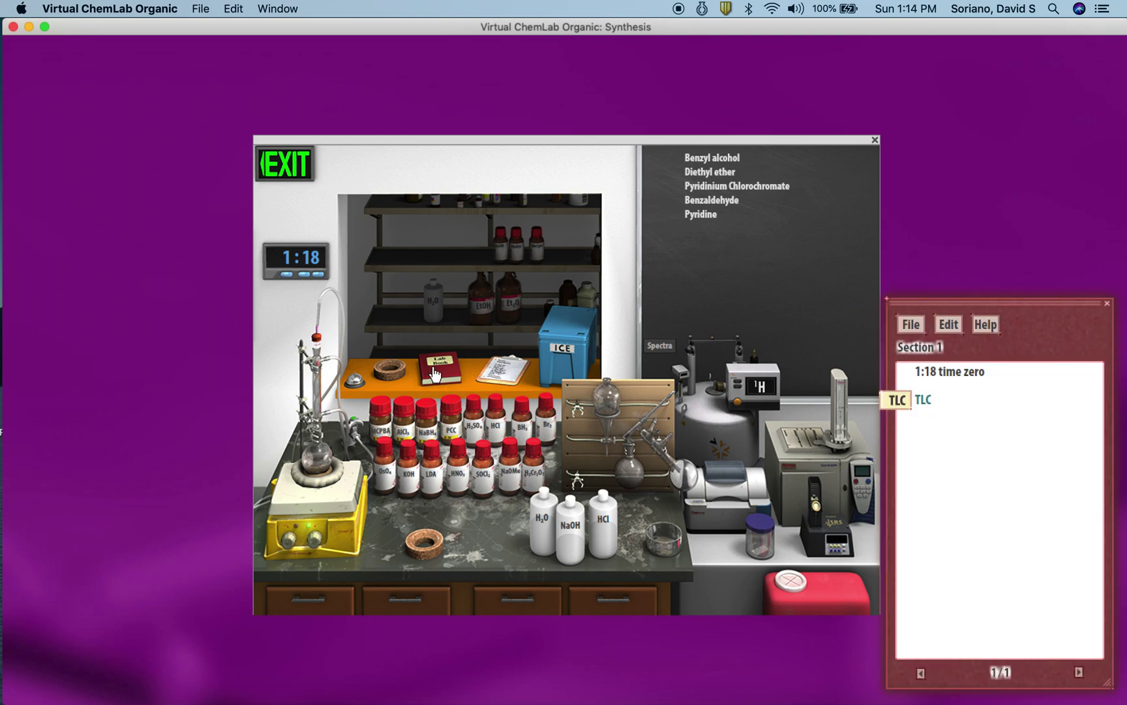
pyautogui.click(1108, 303)
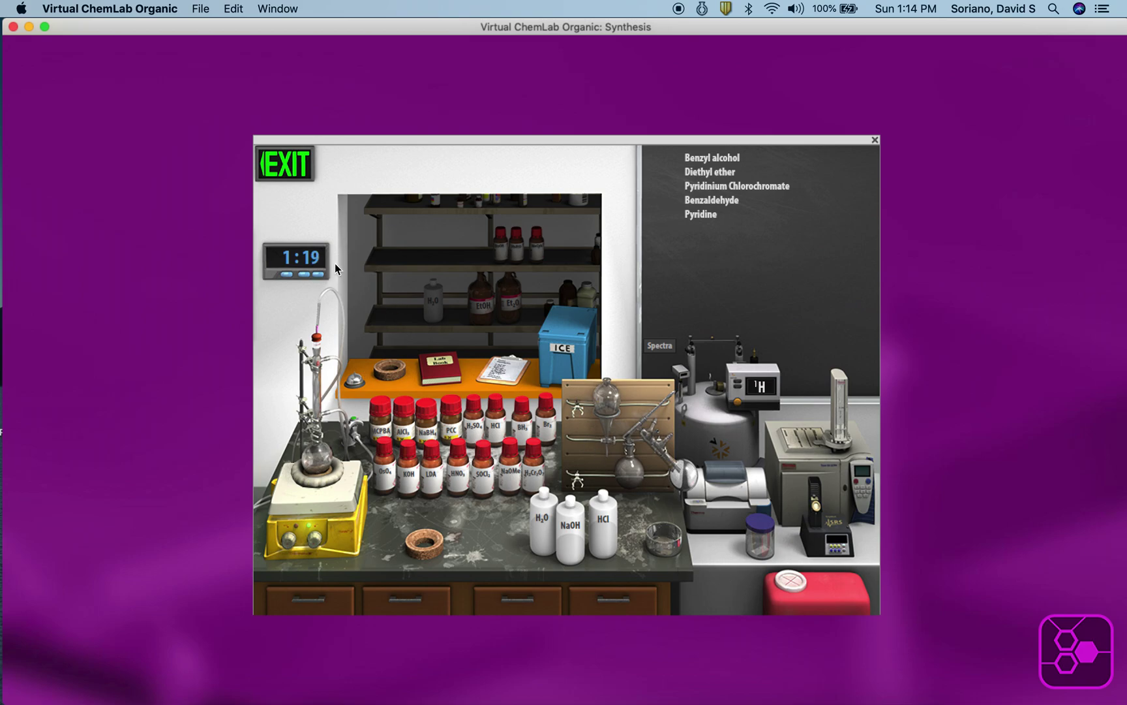
# Advance the clock ten minutes and take a progress TLC plate at 1:39
pyautogui.click(303, 275)
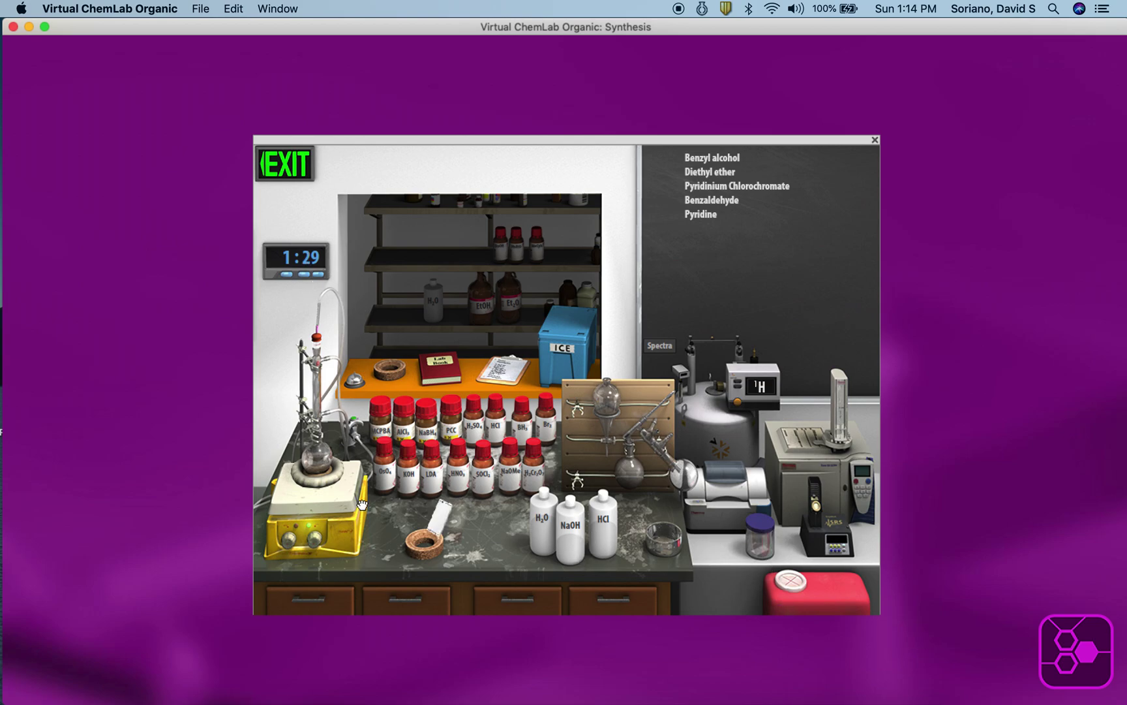
pyautogui.click(303, 465)
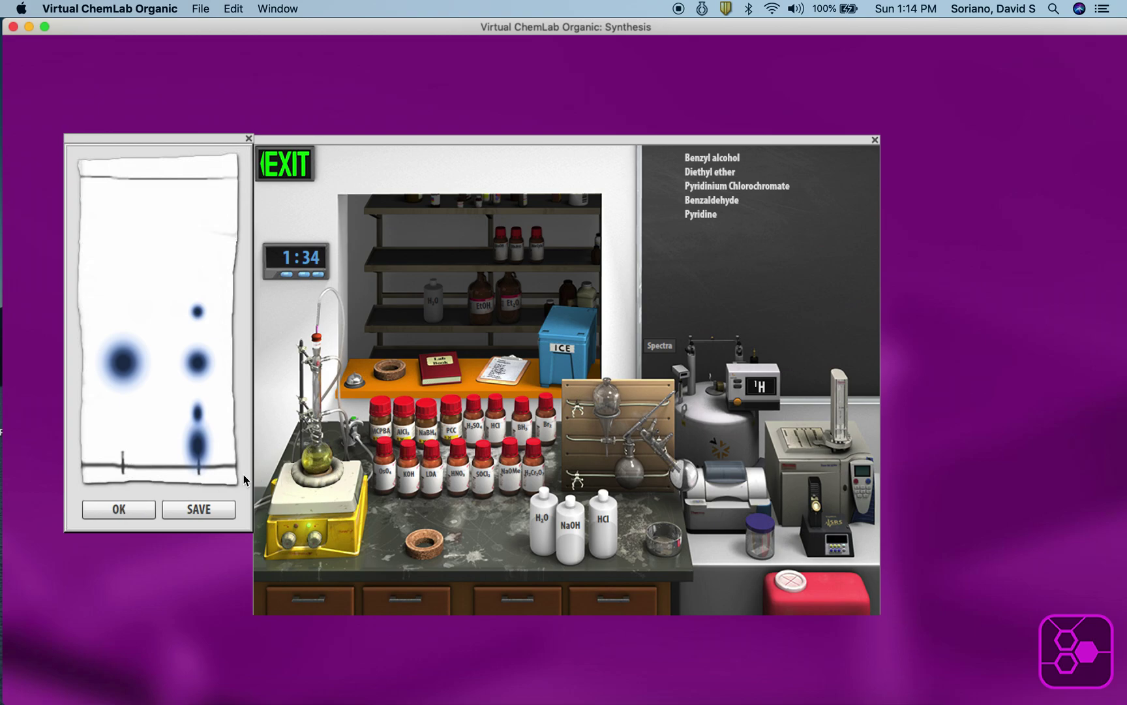
pyautogui.click(141, 511)
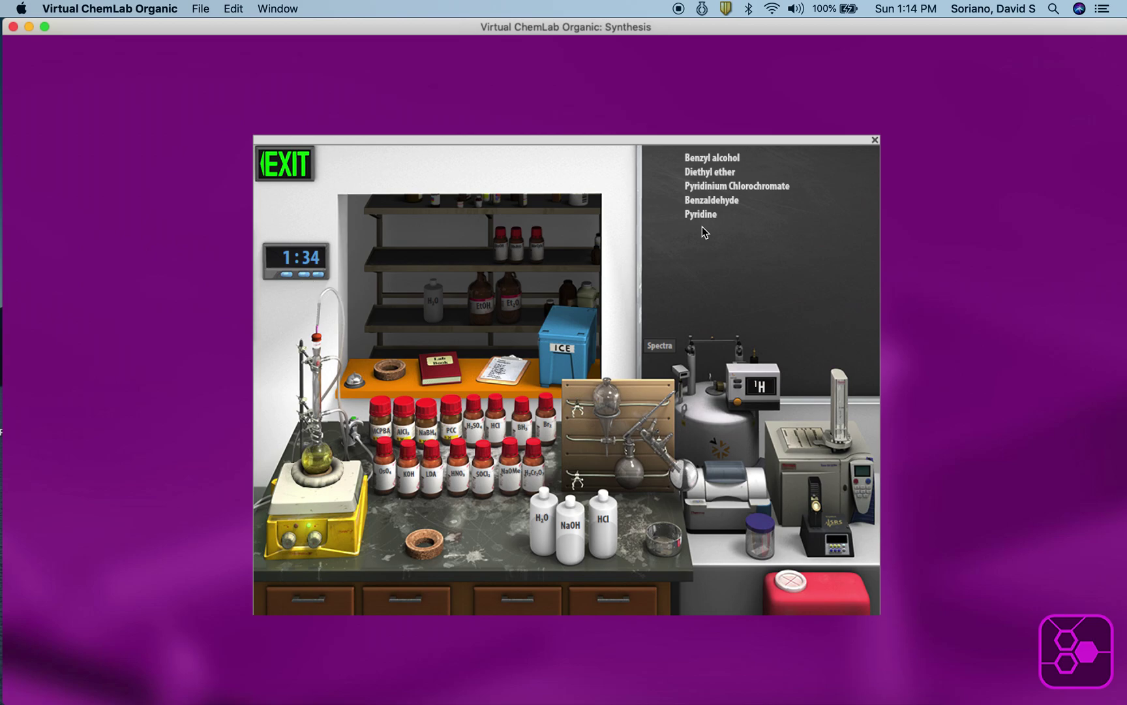
pyautogui.moveTo(750, 167)
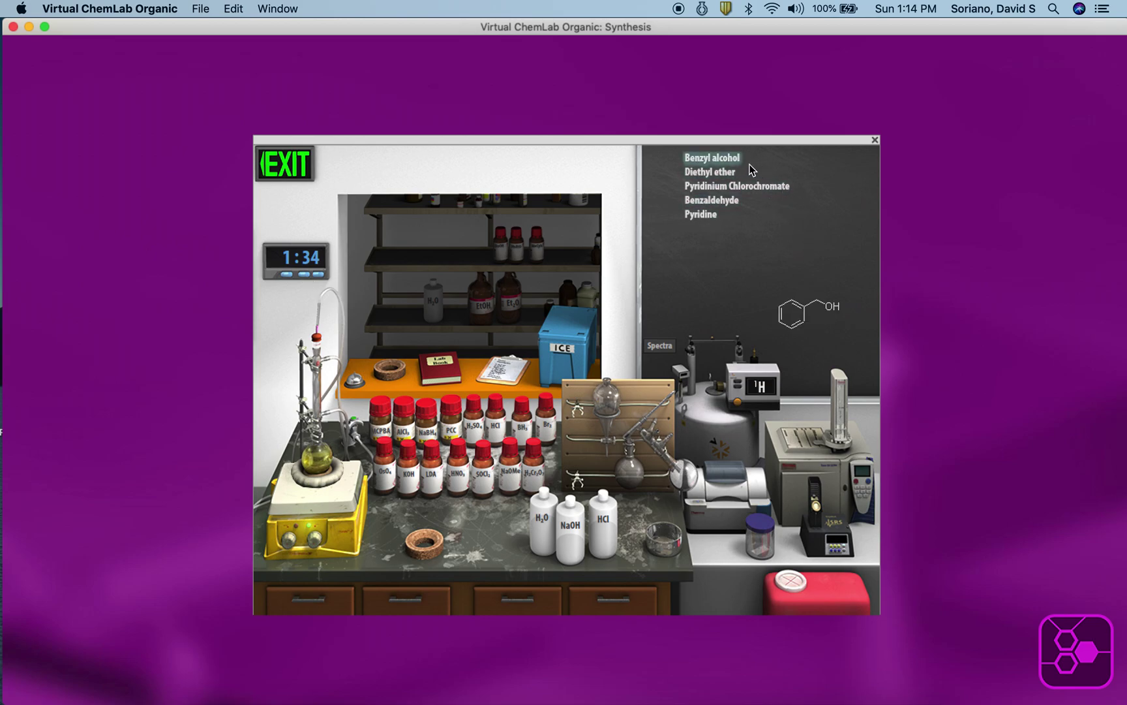
pyautogui.moveTo(777, 196)
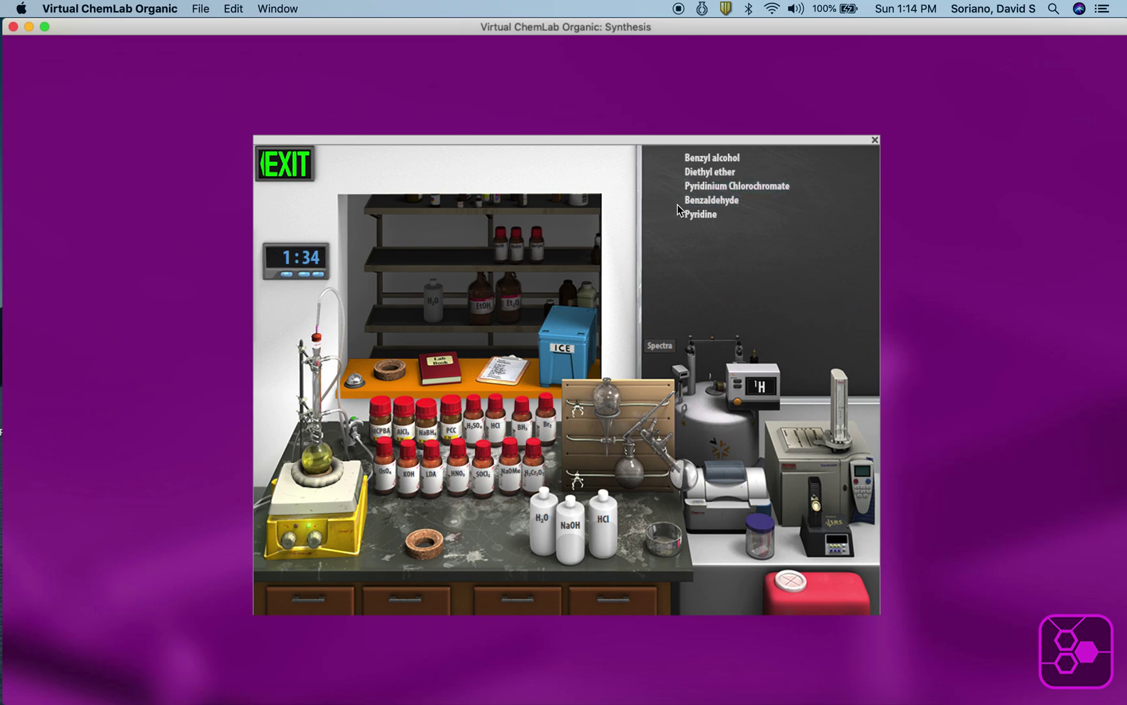
pyautogui.moveTo(703, 201)
# Take several TLC plates between ten-minute clock advances, saving one of the plates
pyautogui.moveTo(757, 545); pyautogui.dragTo(326, 456)
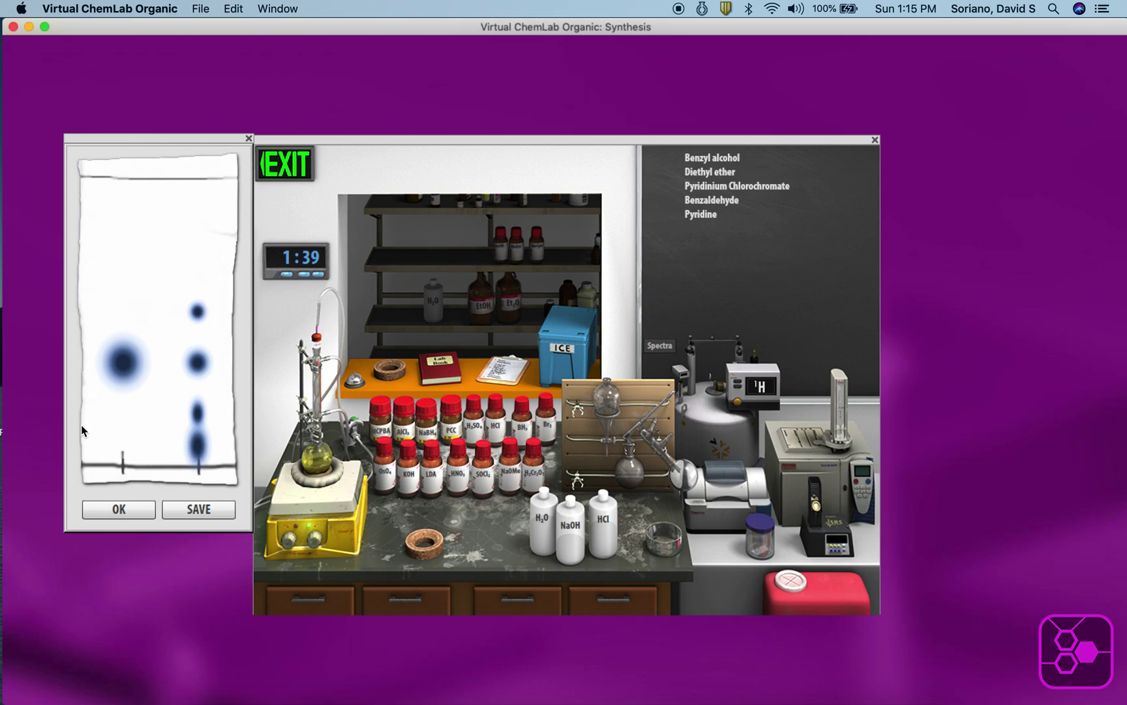
pyautogui.click(118, 510)
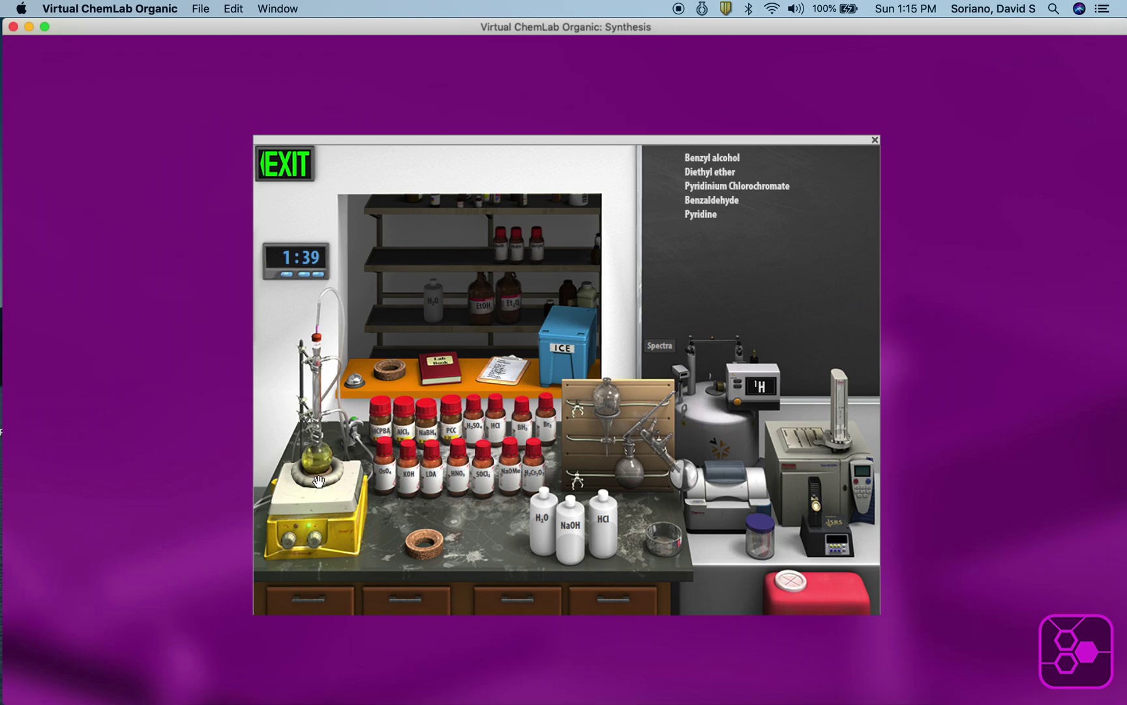
pyautogui.click(301, 275)
pyautogui.click(318, 457)
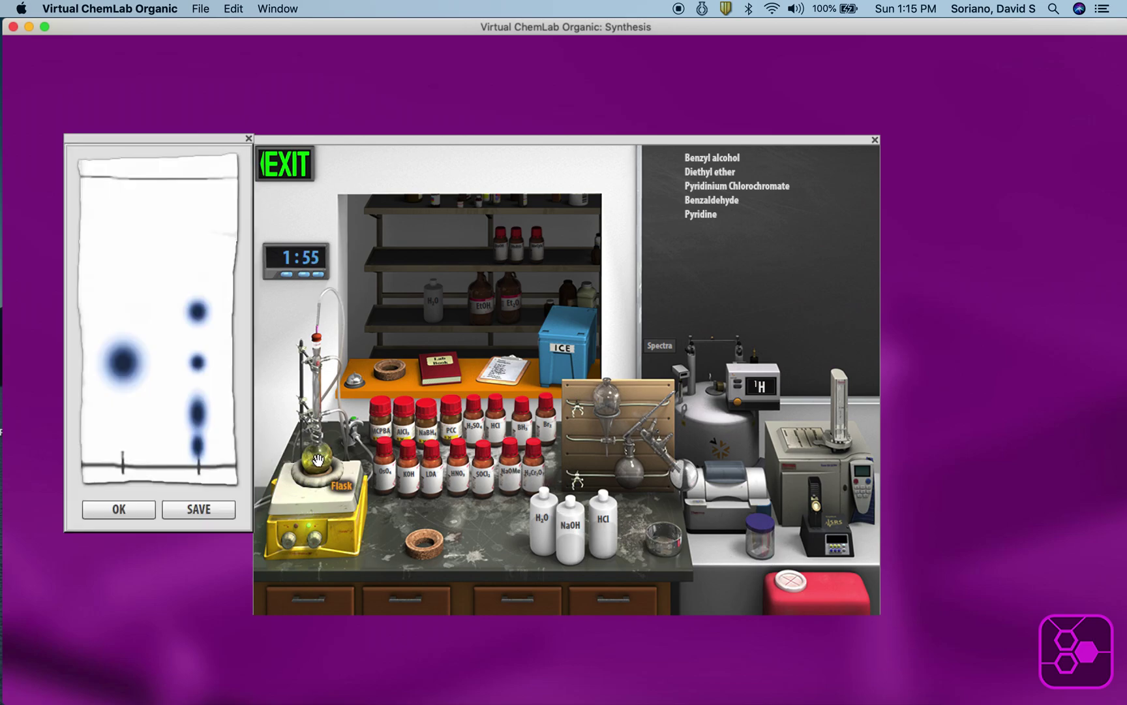
pyautogui.click(119, 509)
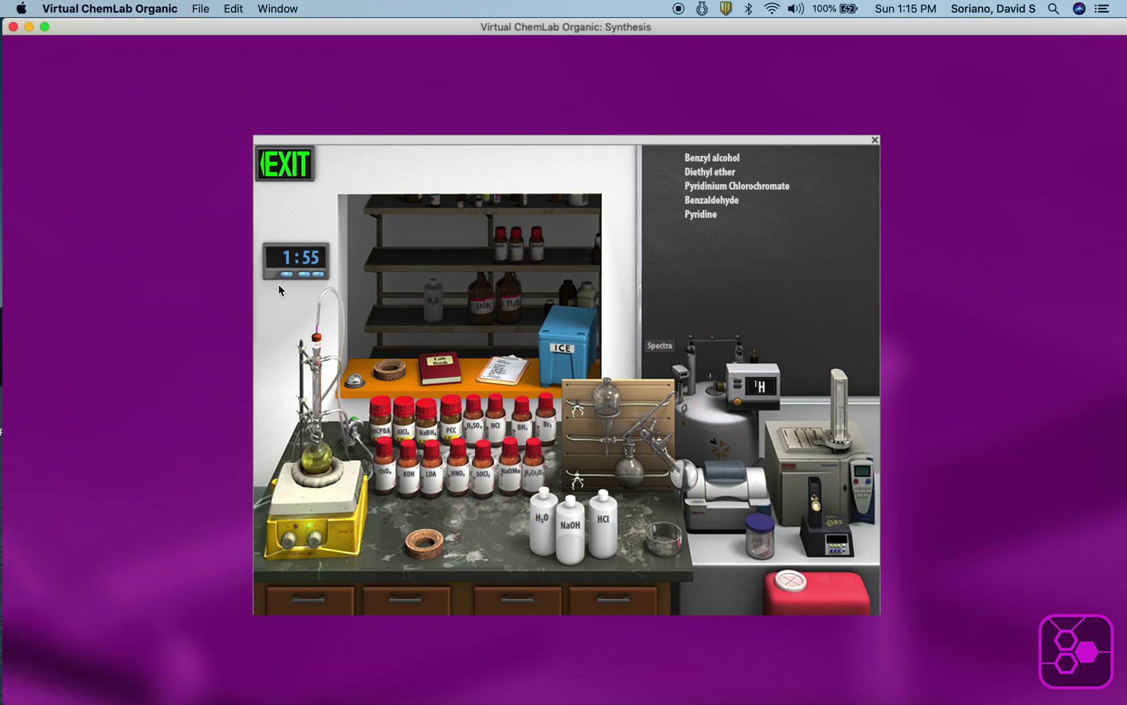
pyautogui.click(302, 274)
pyautogui.click(302, 274)
pyautogui.moveTo(744, 552); pyautogui.dragTo(306, 460)
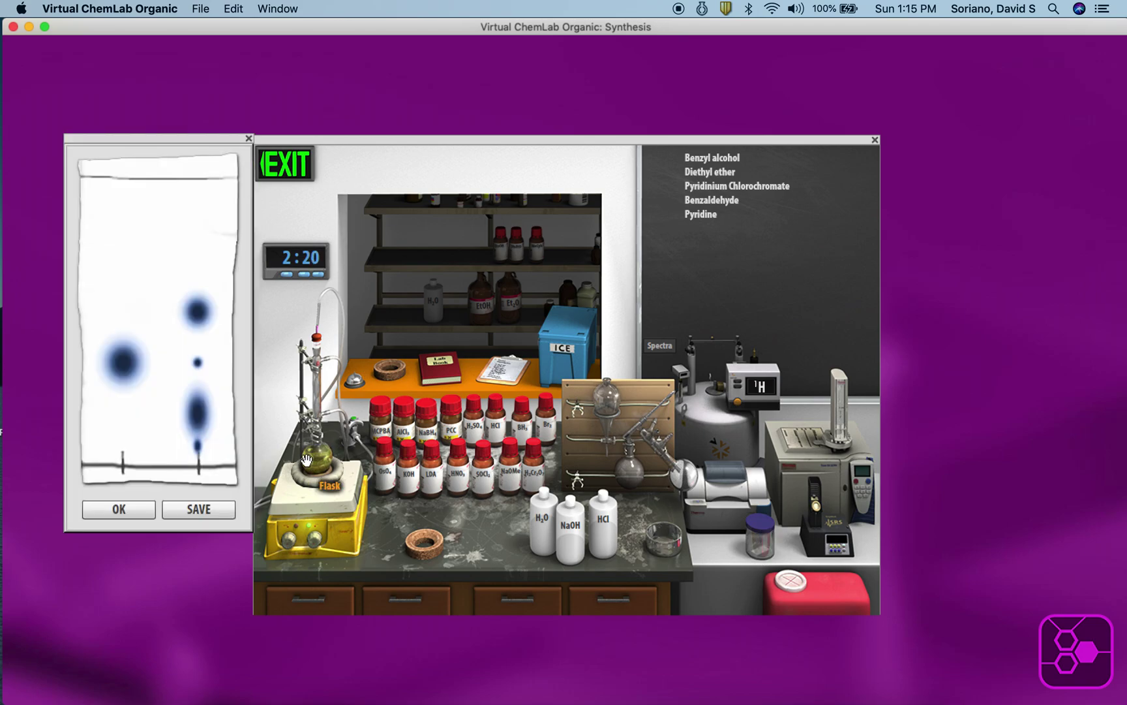
pyautogui.click(196, 510)
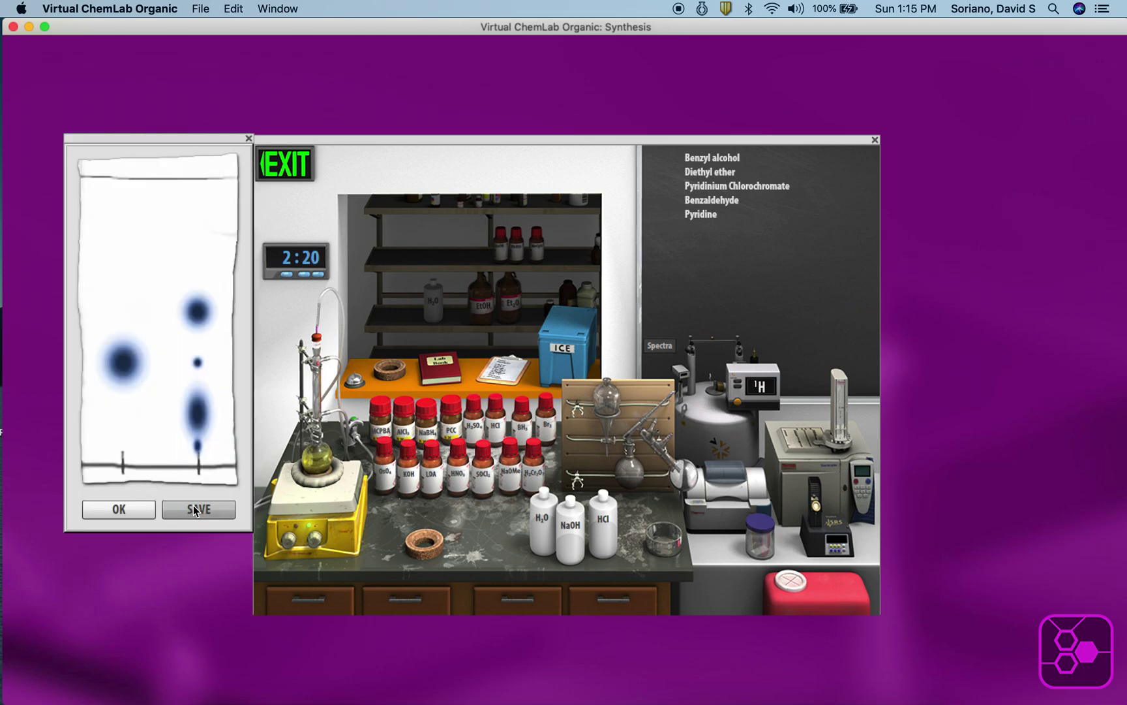
pyautogui.click(119, 509)
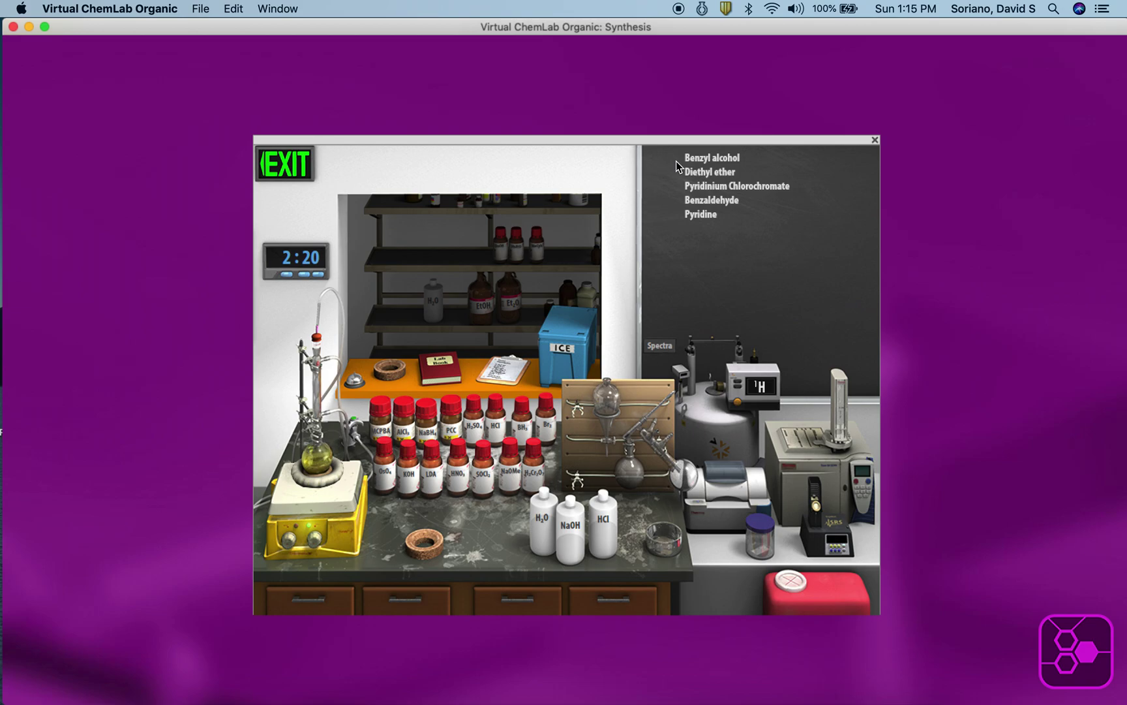
# Keep advancing the clock ten minutes at a time and spotting fresh TLC plates until 3:05
pyautogui.click(305, 276)
pyautogui.click(323, 461)
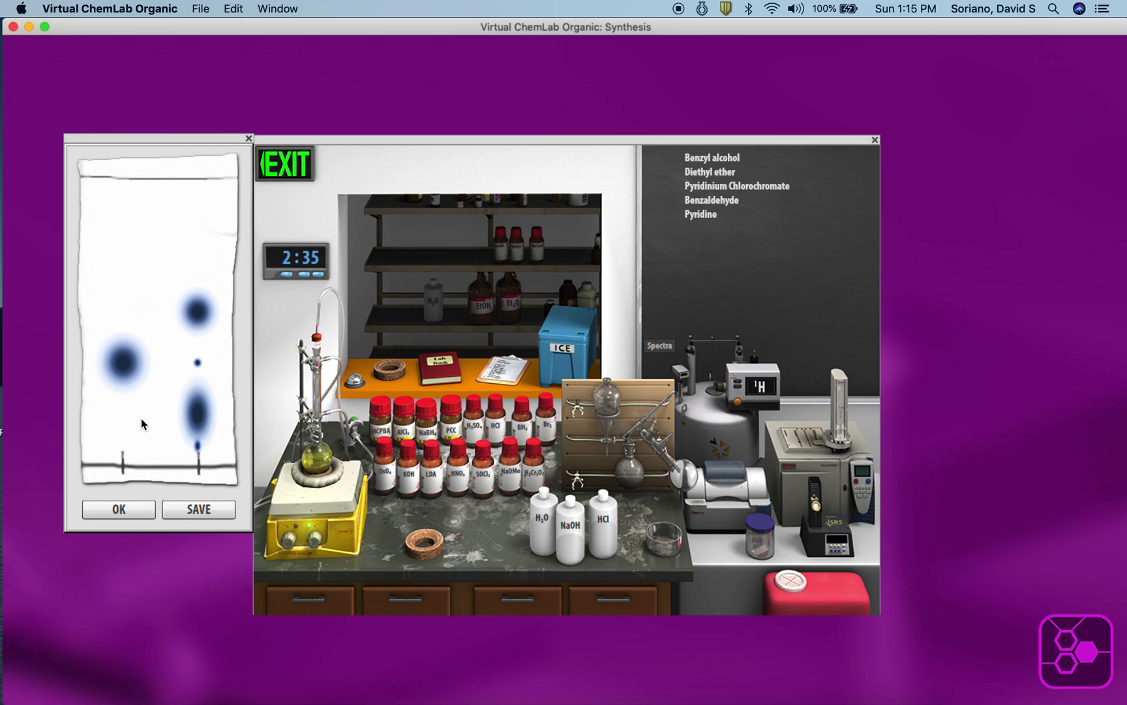
pyautogui.click(119, 510)
pyautogui.click(304, 275)
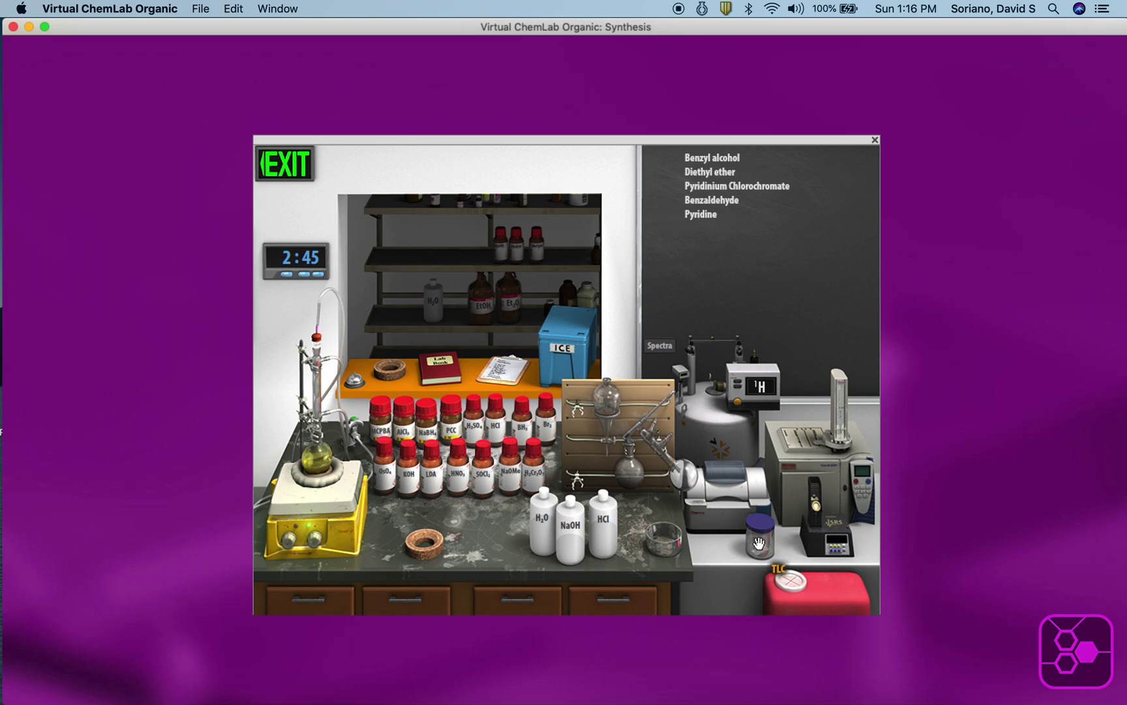
pyautogui.moveTo(788, 579); pyautogui.dragTo(312, 461)
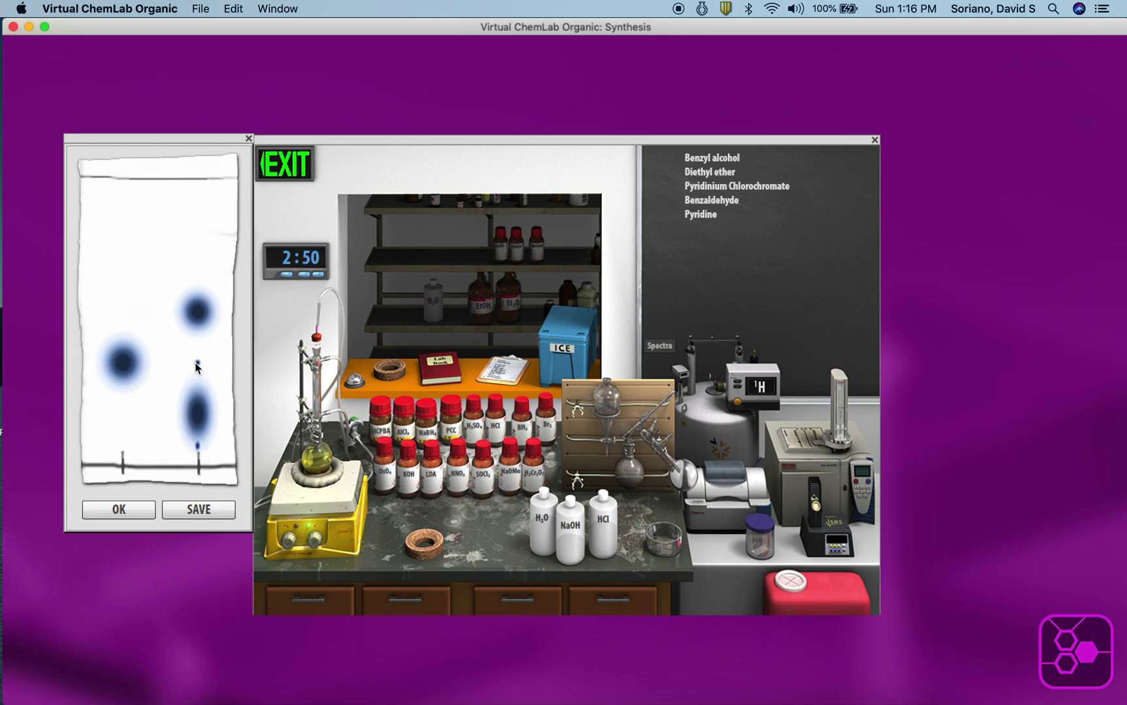
pyautogui.click(144, 510)
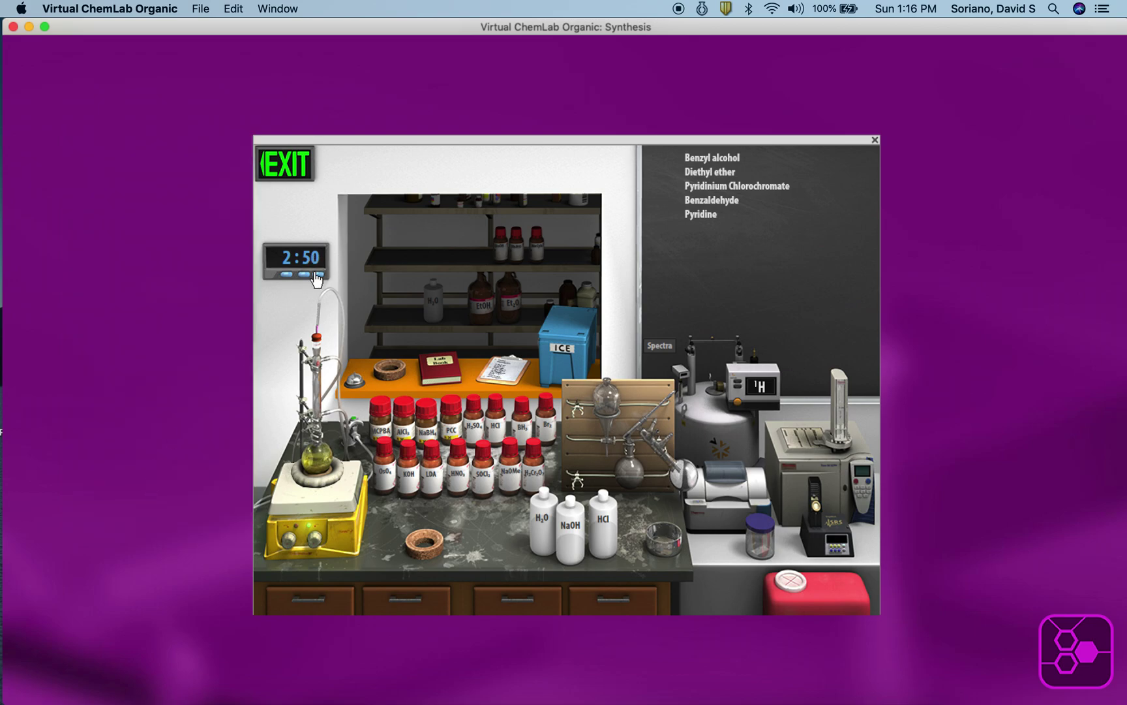
pyautogui.click(305, 275)
pyautogui.moveTo(770, 554); pyautogui.dragTo(315, 457)
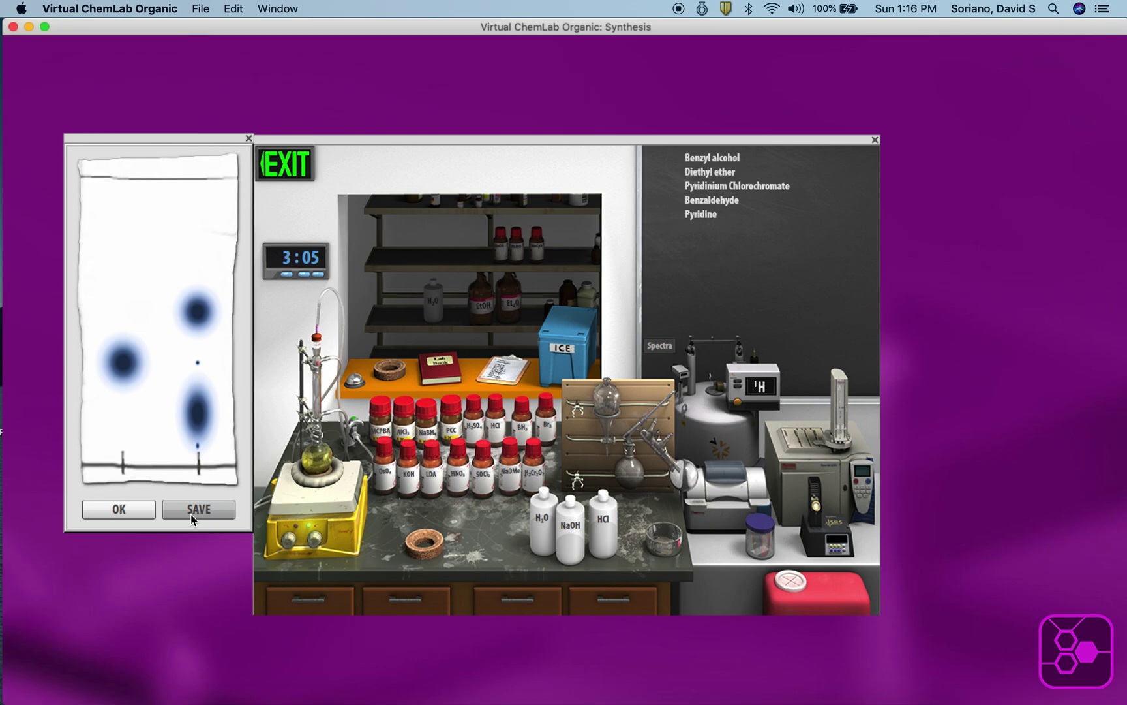
# Transfer the reaction mixture into a separatory funnel and add the HCl wash
pyautogui.click(140, 509)
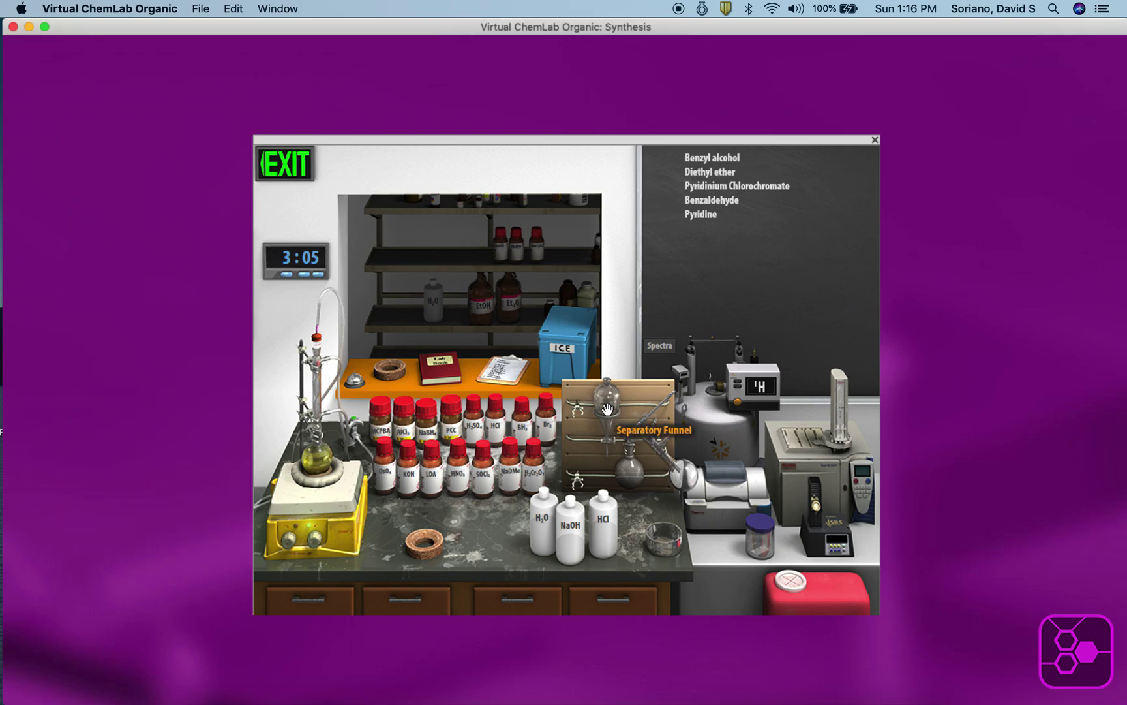
pyautogui.moveTo(603, 404); pyautogui.dragTo(316, 402)
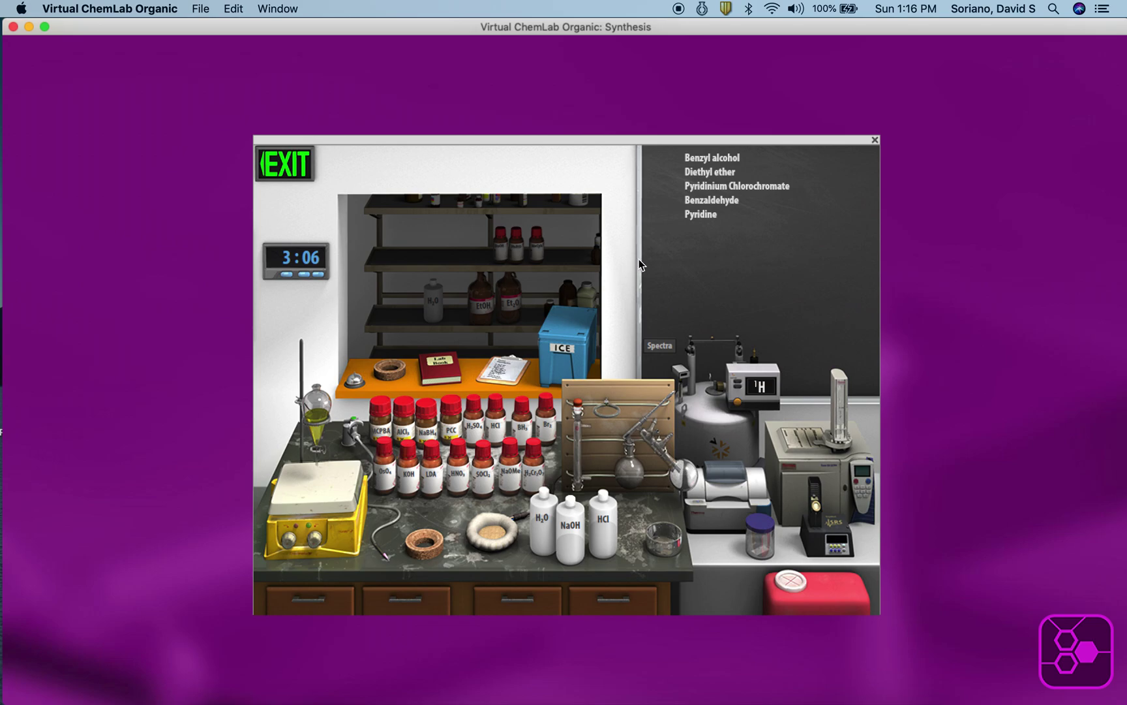
pyautogui.click(604, 529)
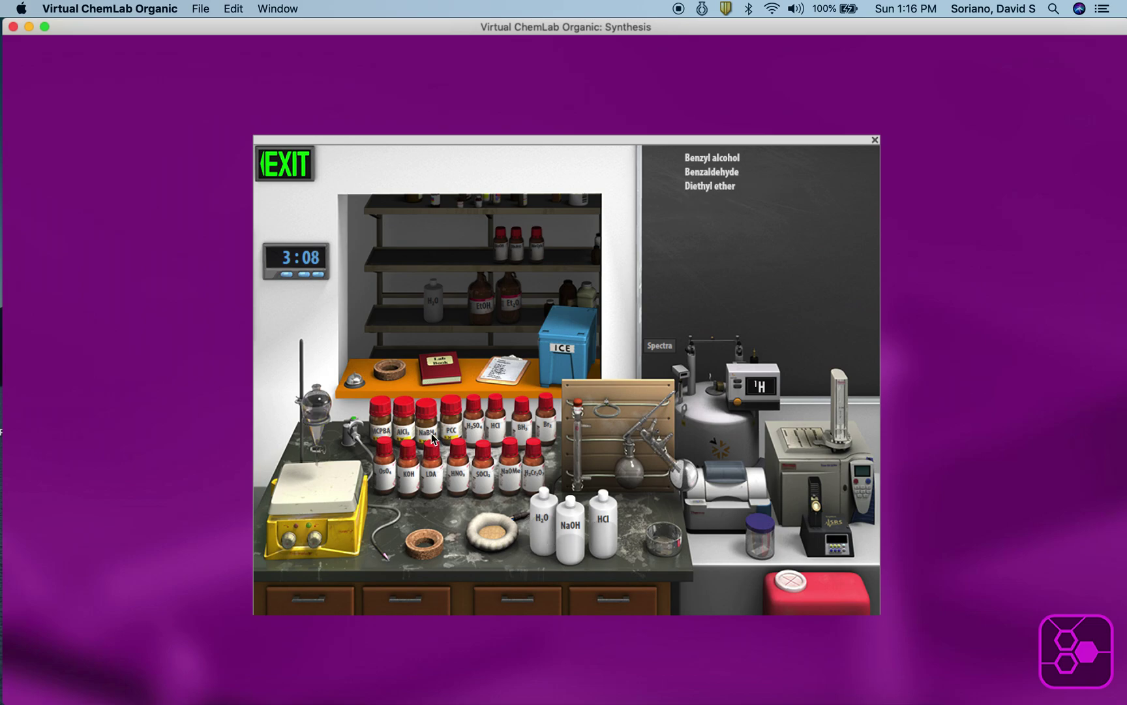
# Drain the organic layer into a flask and set it on the stir plate
pyautogui.moveTo(316, 435)
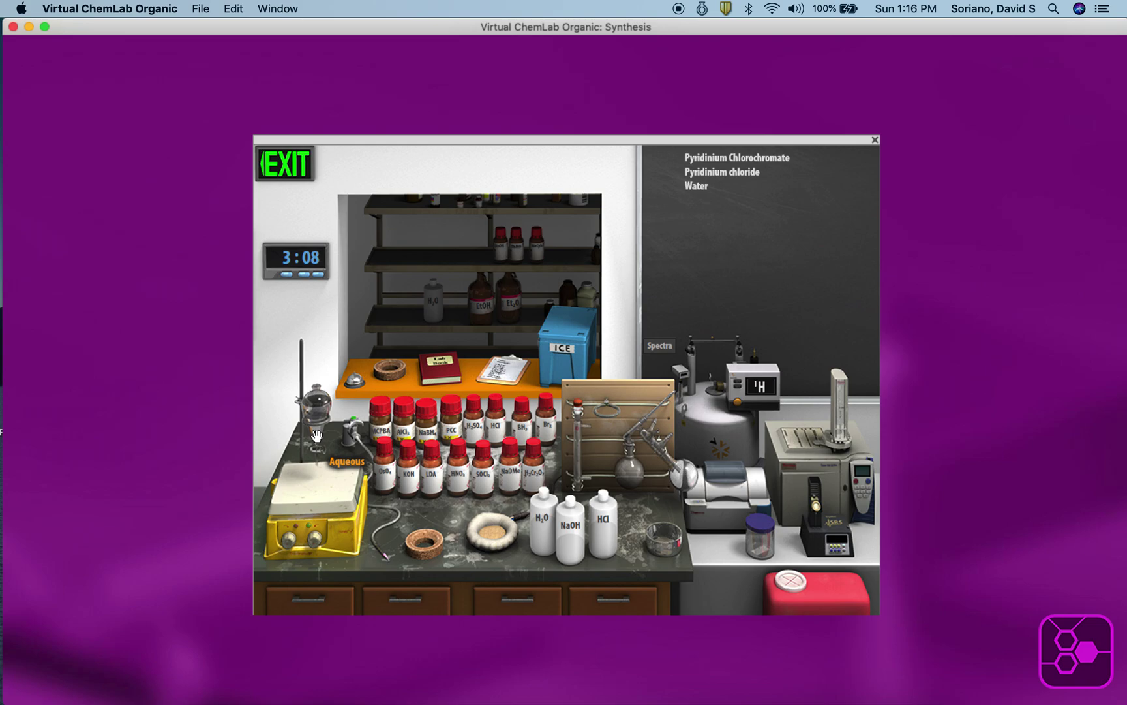
pyautogui.moveTo(314, 412)
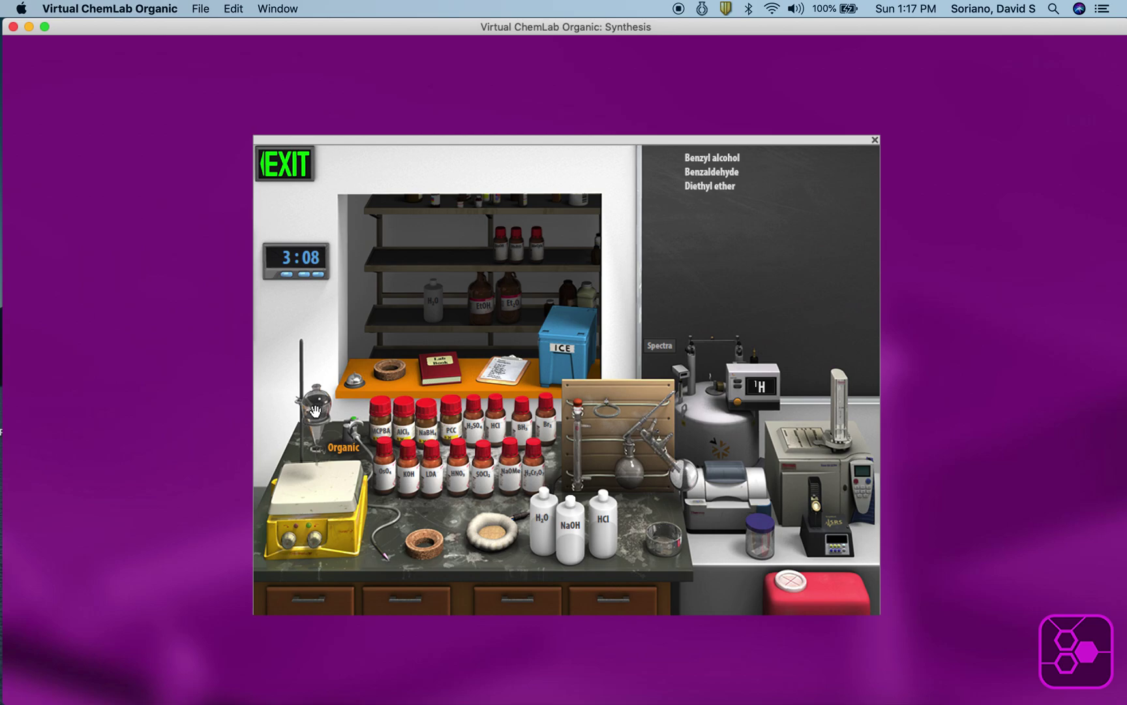
pyautogui.click(316, 412)
pyautogui.moveTo(316, 411); pyautogui.dragTo(425, 533)
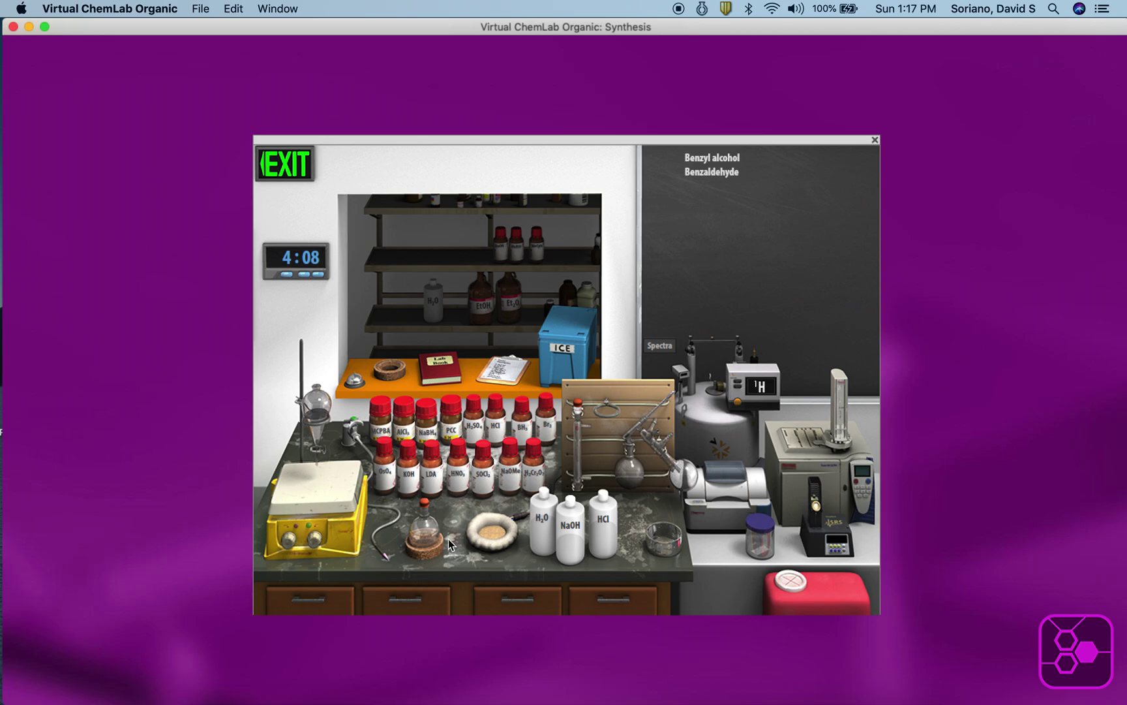
pyautogui.moveTo(425, 535); pyautogui.dragTo(329, 474)
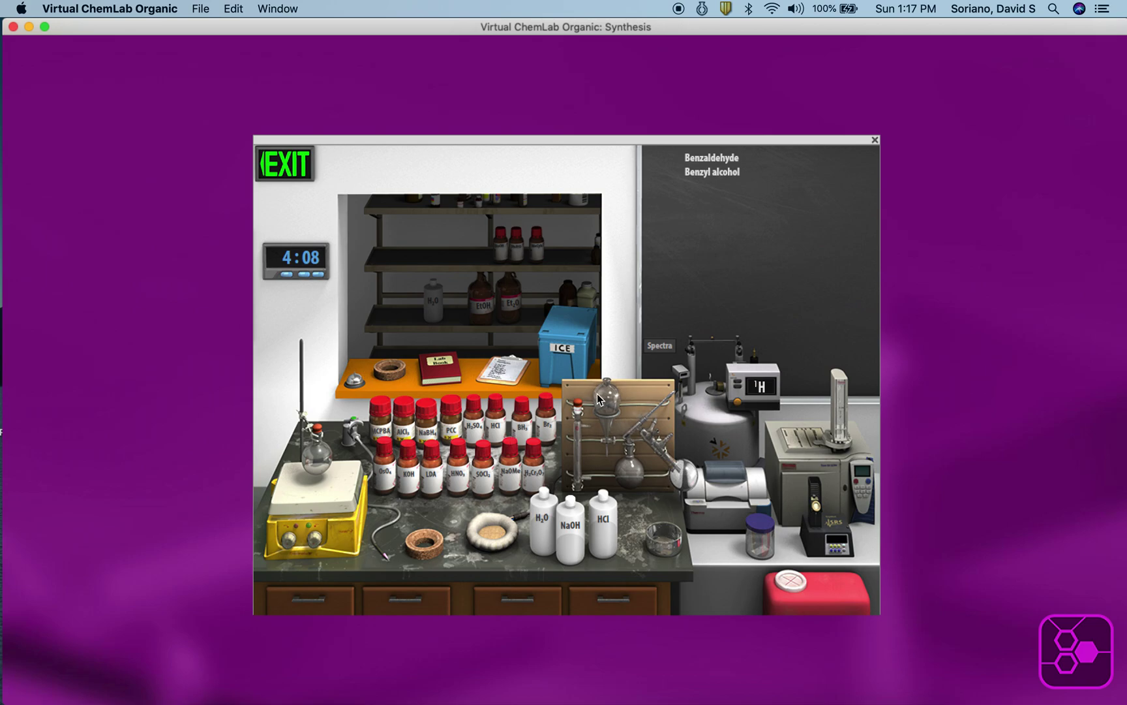
# Distill the crude product with heat for ten minutes and move the benzaldehyde distillate to the cork ring
pyautogui.click(630, 457)
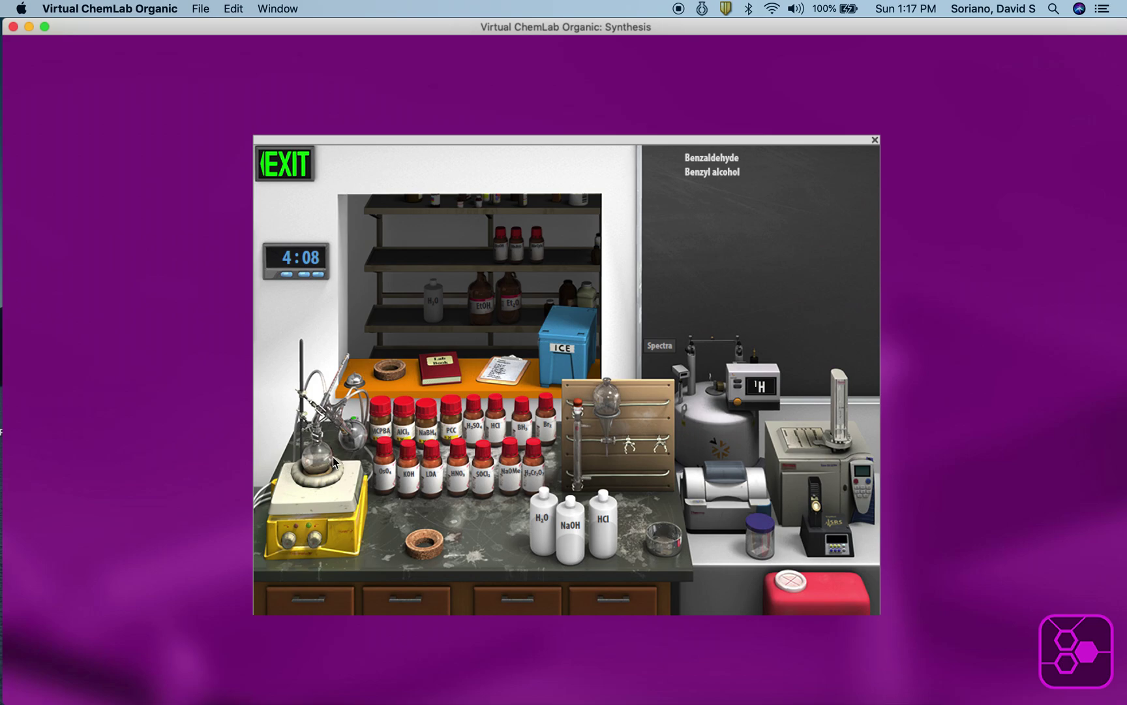
pyautogui.click(315, 540)
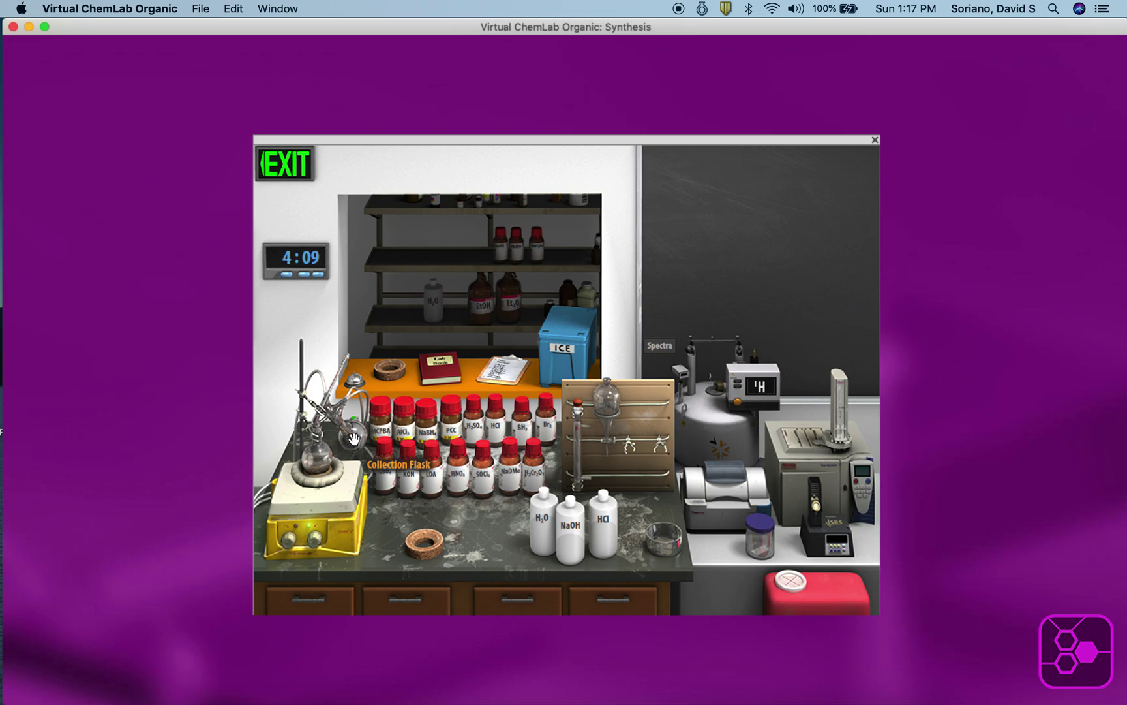
pyautogui.moveTo(331, 398)
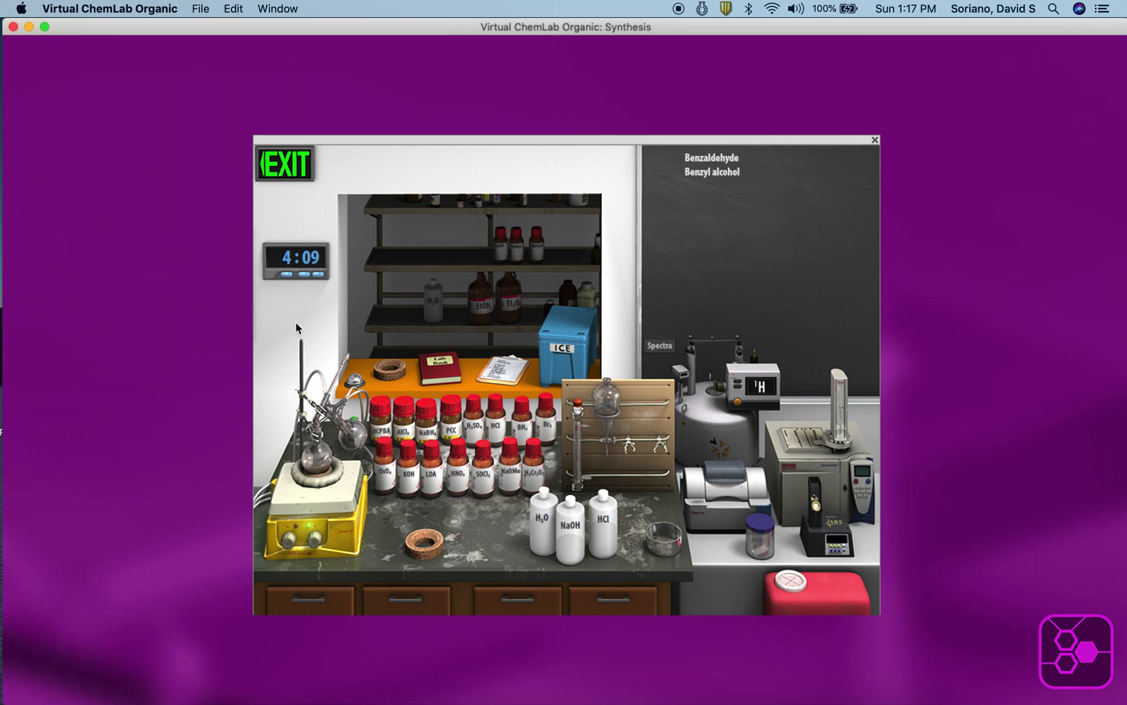
pyautogui.click(303, 275)
pyautogui.moveTo(327, 395)
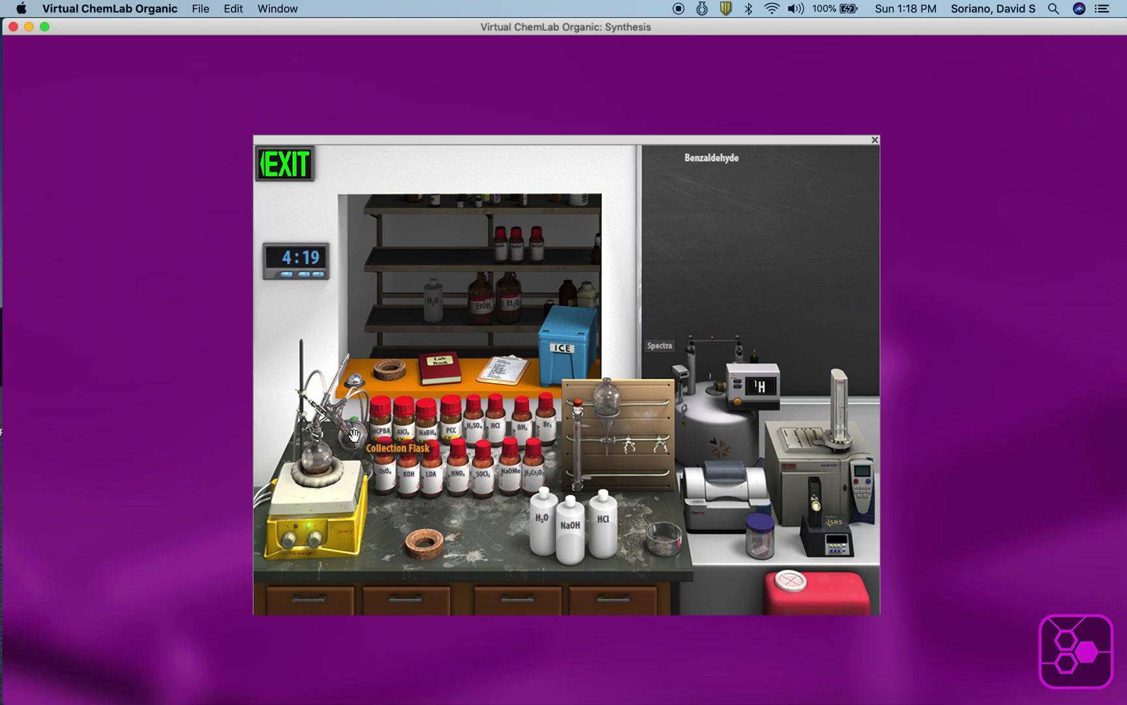
pyautogui.moveTo(352, 438); pyautogui.dragTo(433, 537)
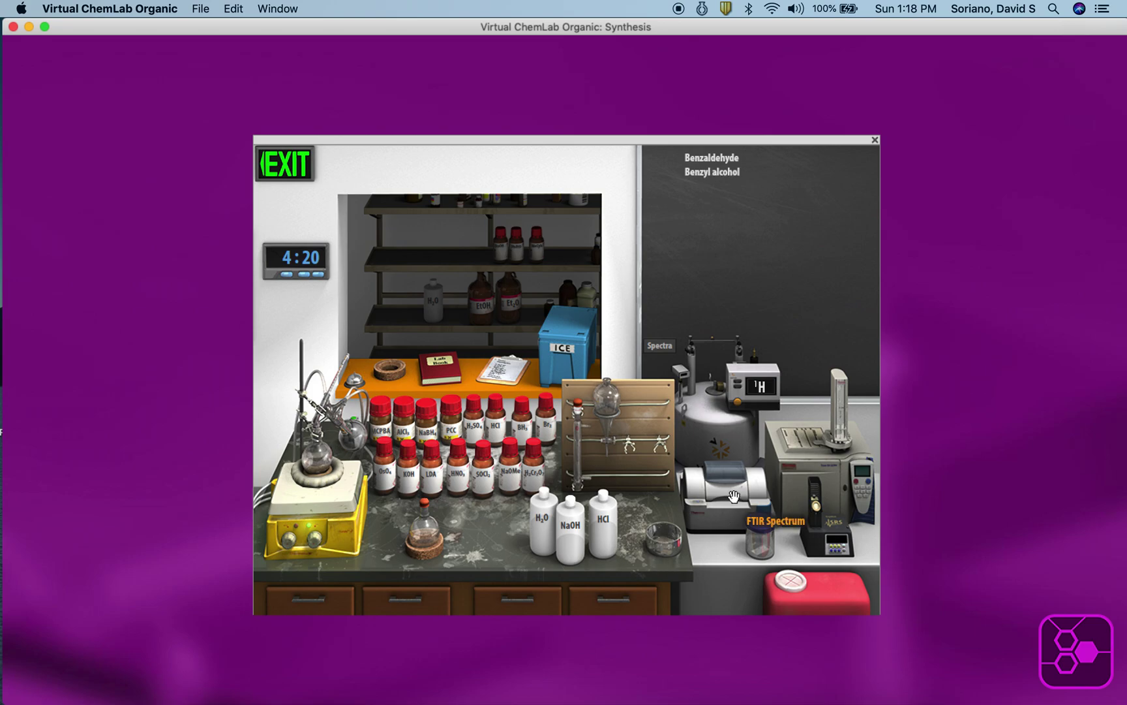
# Record and save the distillate's FTIR spectrum, then take a mass spectrometry sample
pyautogui.click(429, 532)
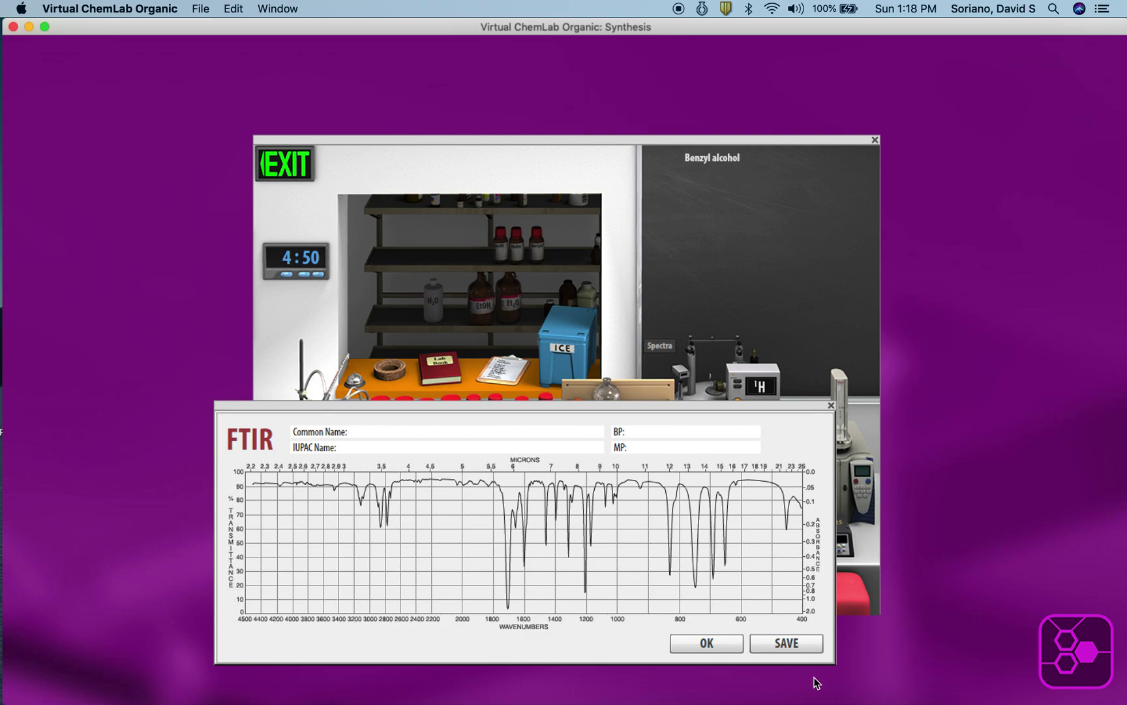
pyautogui.click(793, 644)
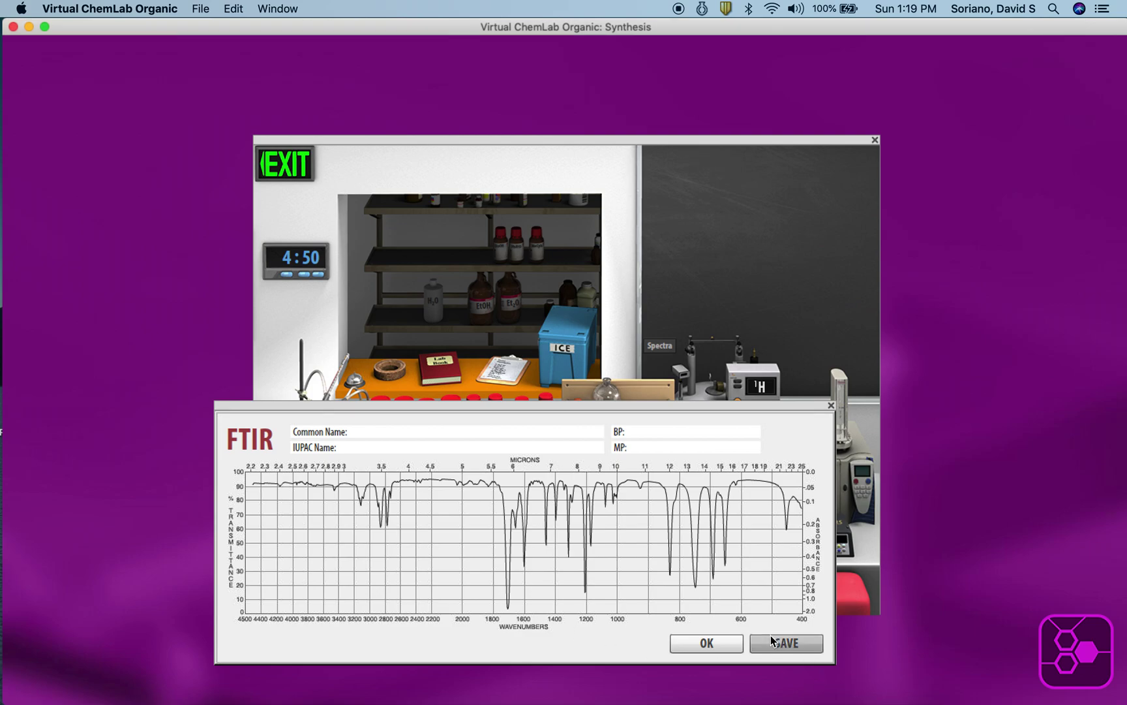
pyautogui.click(699, 640)
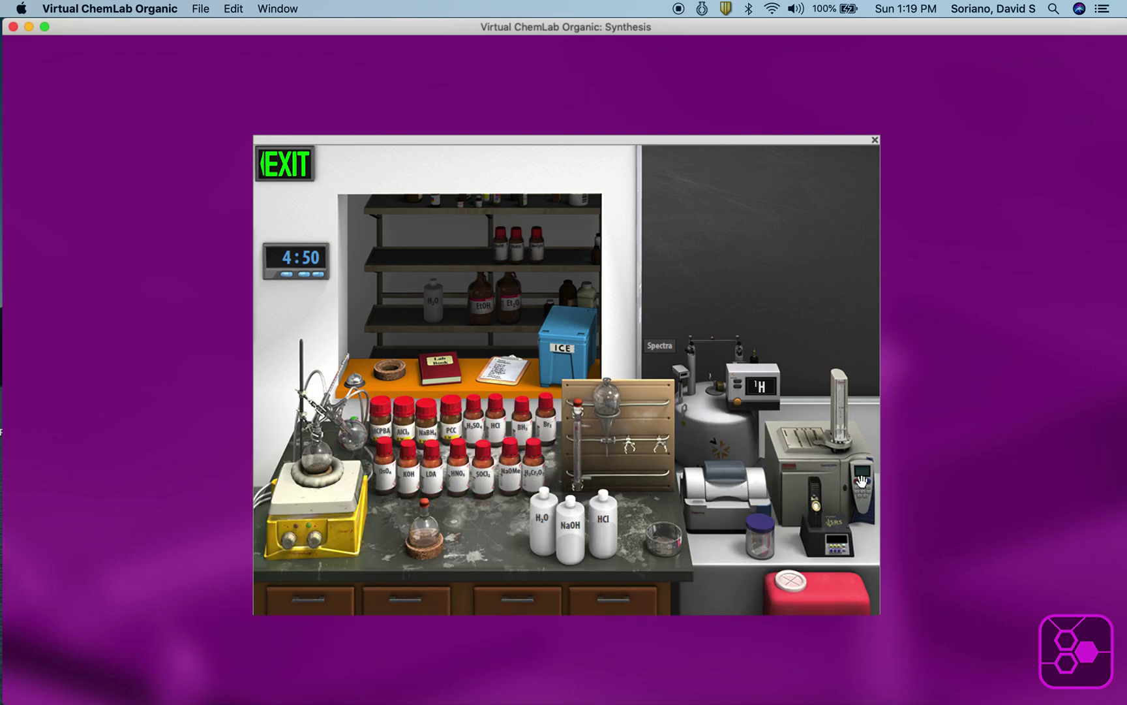
pyautogui.moveTo(837, 470); pyautogui.dragTo(424, 522)
# Run the mass spectrum of the distilled benzaldehyde and close the spectrum window
pyautogui.click(424, 522)
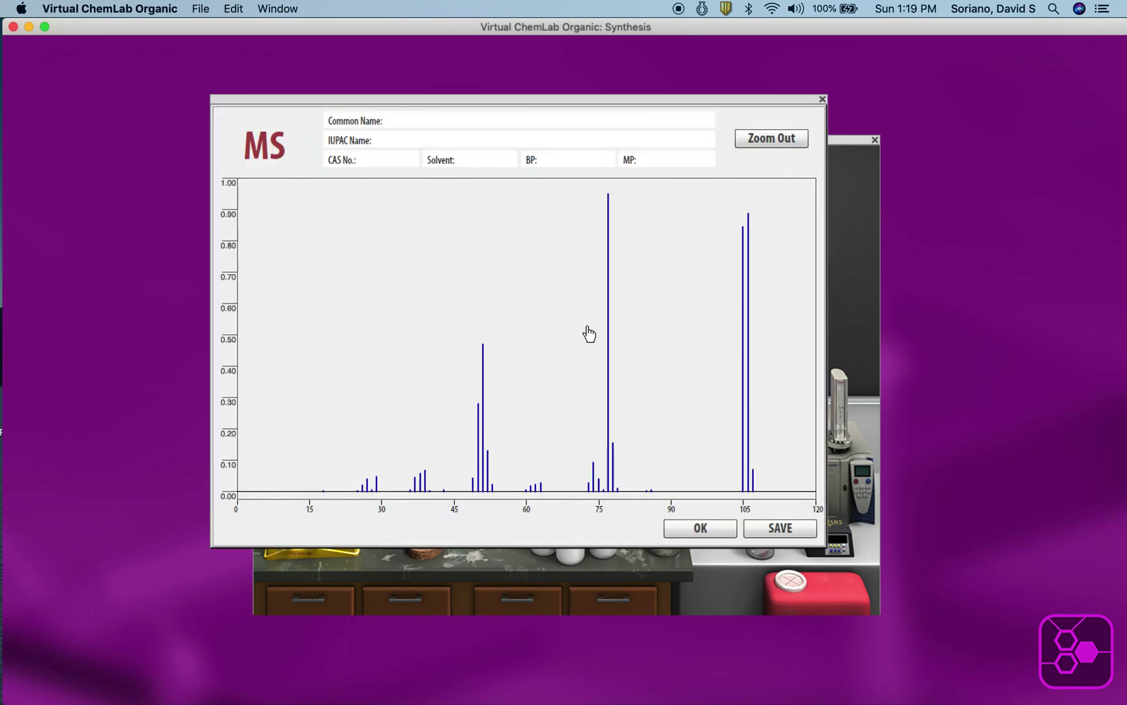
pyautogui.click(693, 528)
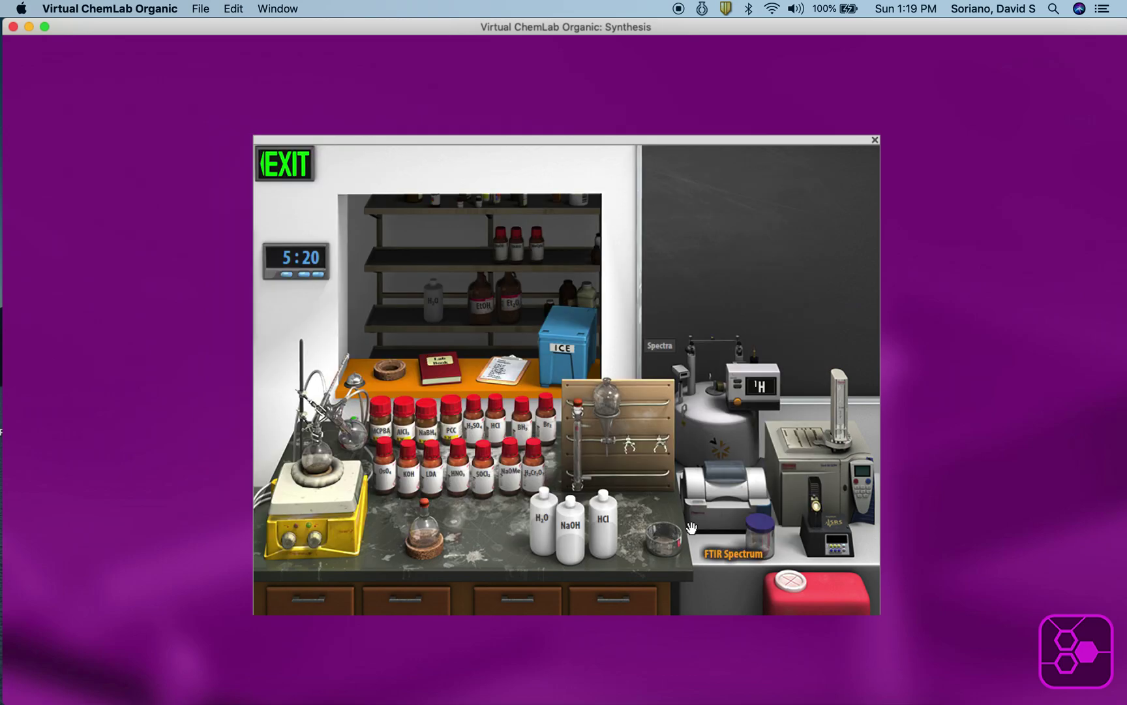
# Record the distilled product's 13C NMR spectrum, with peaks near 192 and 130, and save it
pyautogui.click(749, 392)
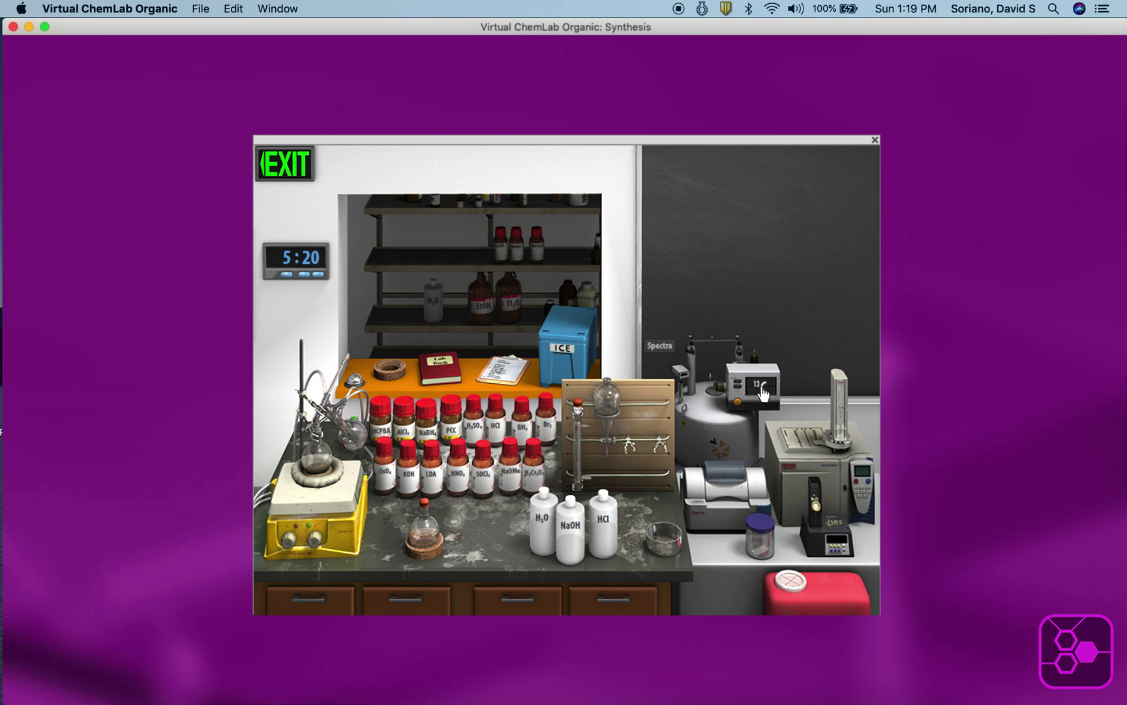
pyautogui.moveTo(716, 445); pyautogui.dragTo(428, 509)
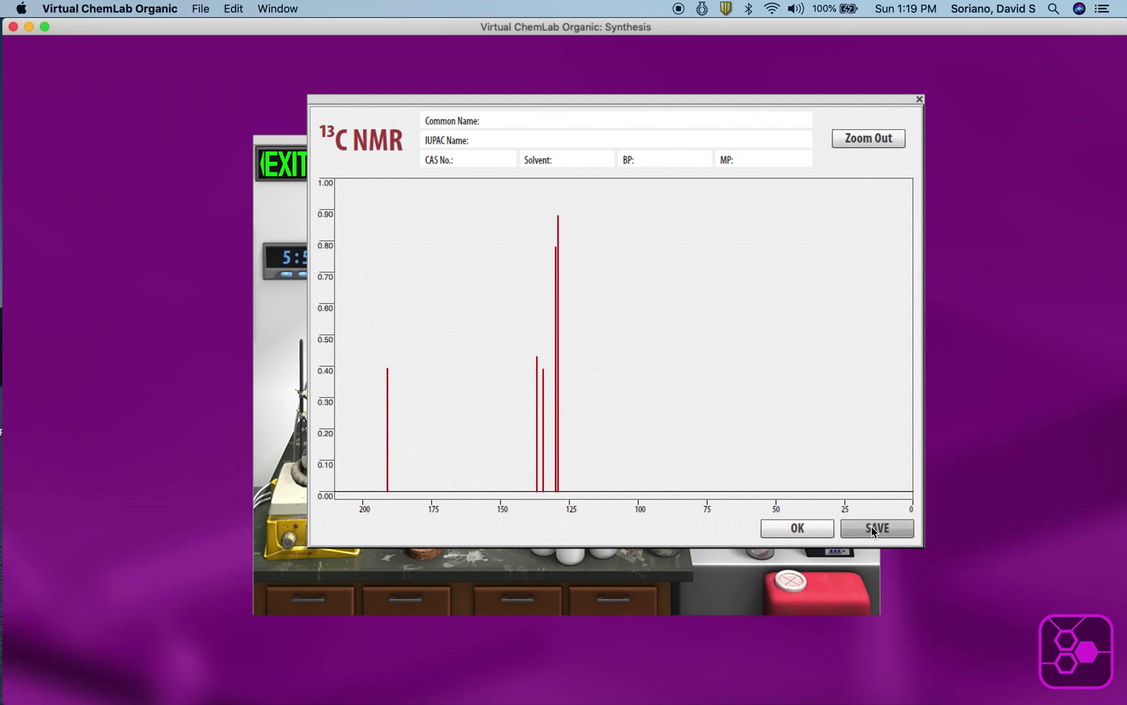
pyautogui.click(814, 529)
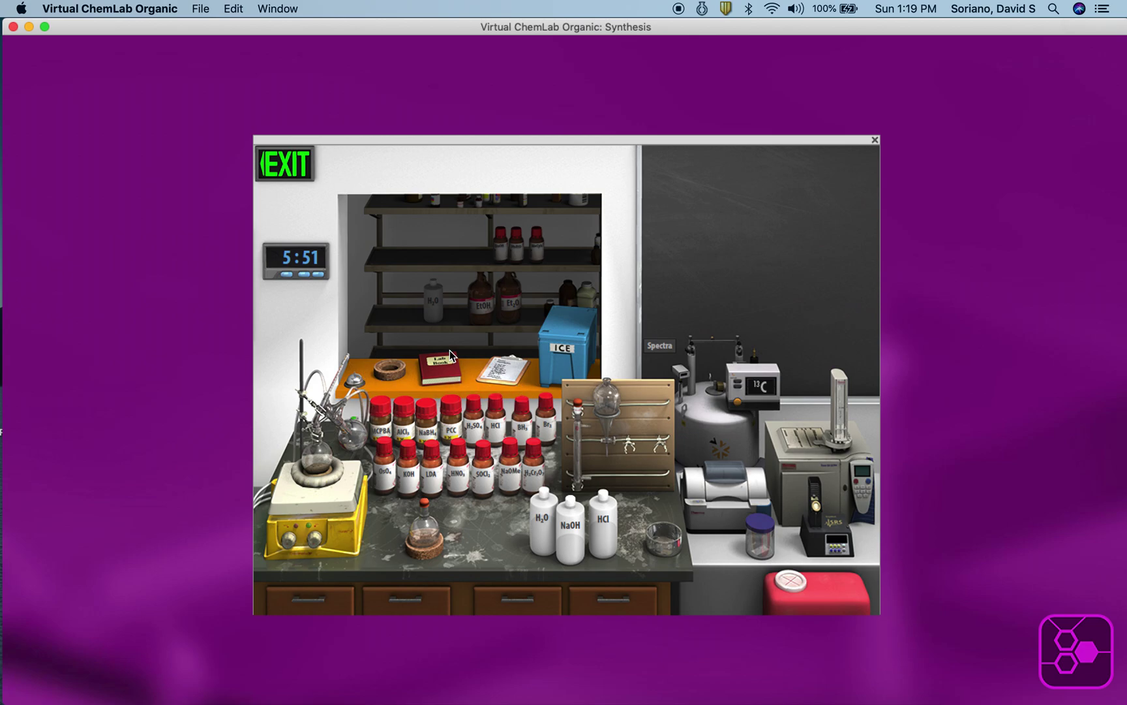
pyautogui.click(442, 370)
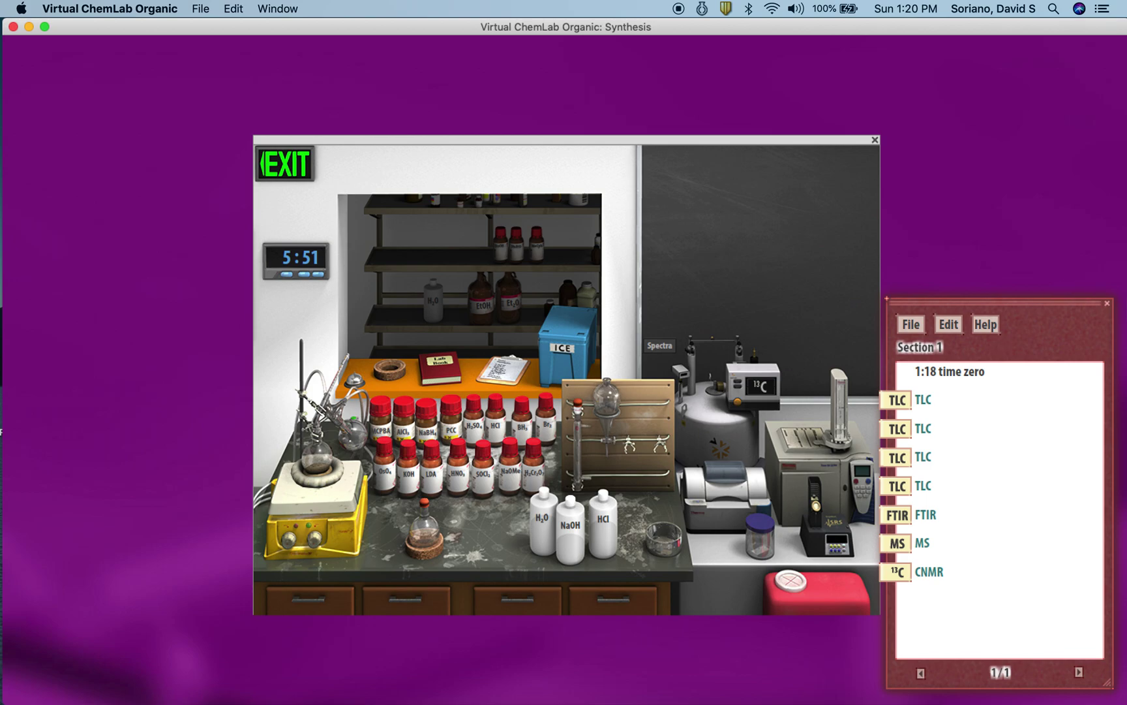
pyautogui.click(1108, 304)
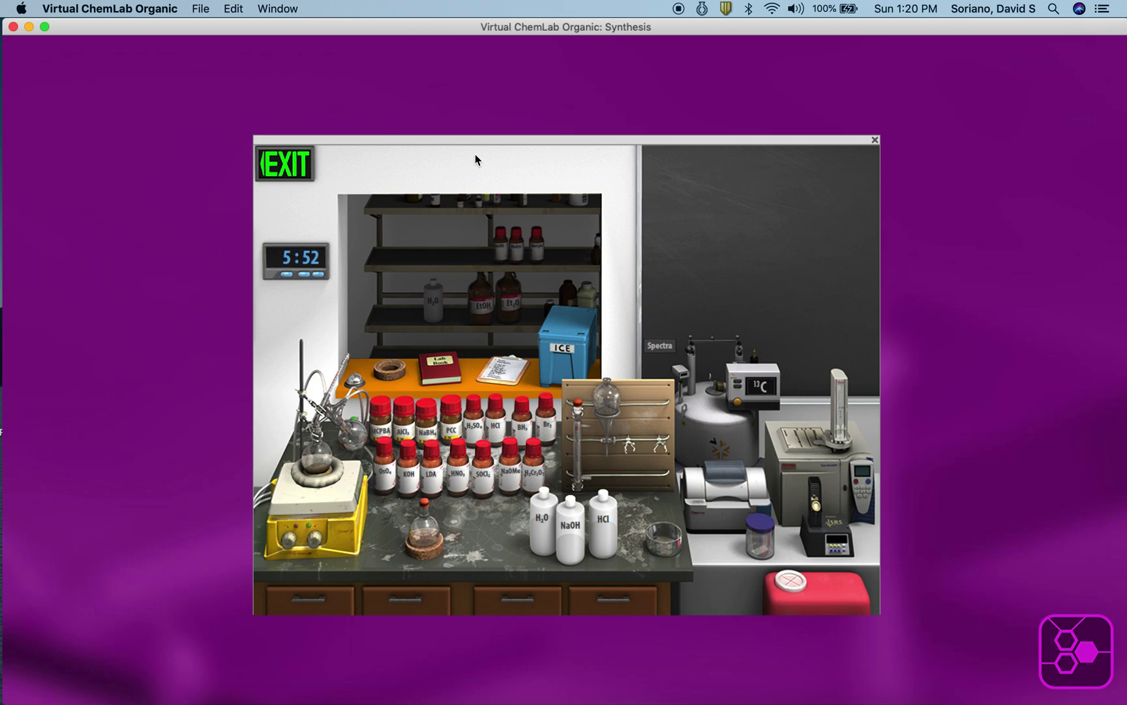
# Leave the synthesis lab and quit Virtual ChemLab Organic without saving the lab book
pyautogui.click(285, 163)
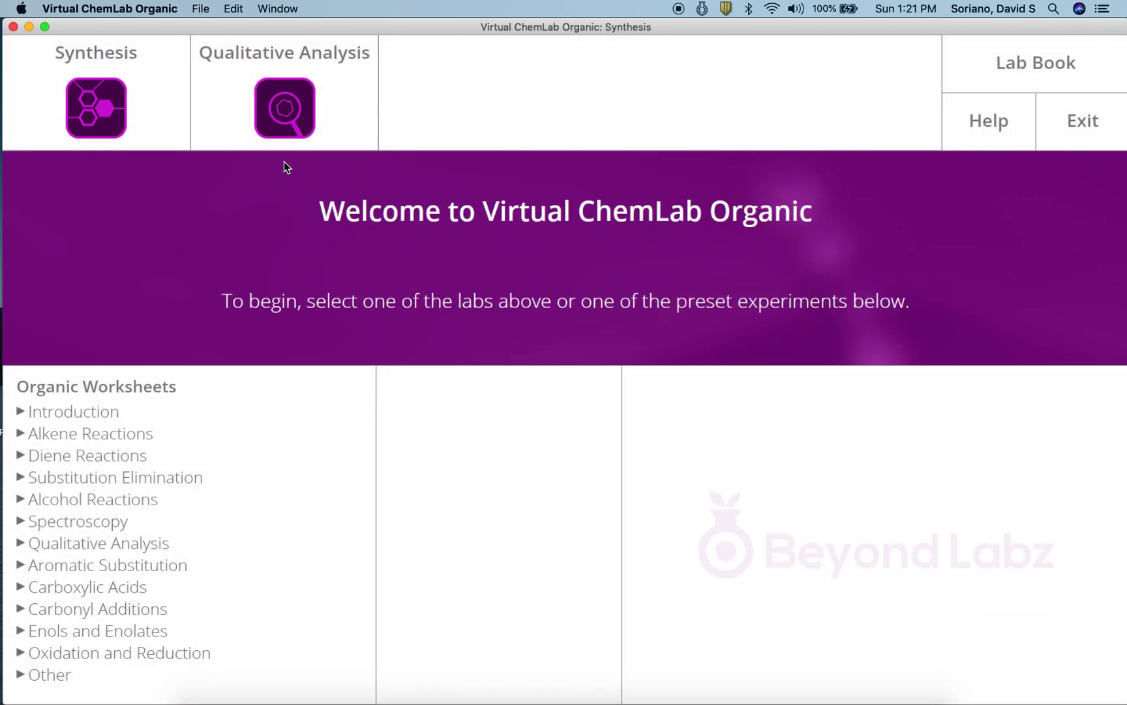
pyautogui.click(1077, 123)
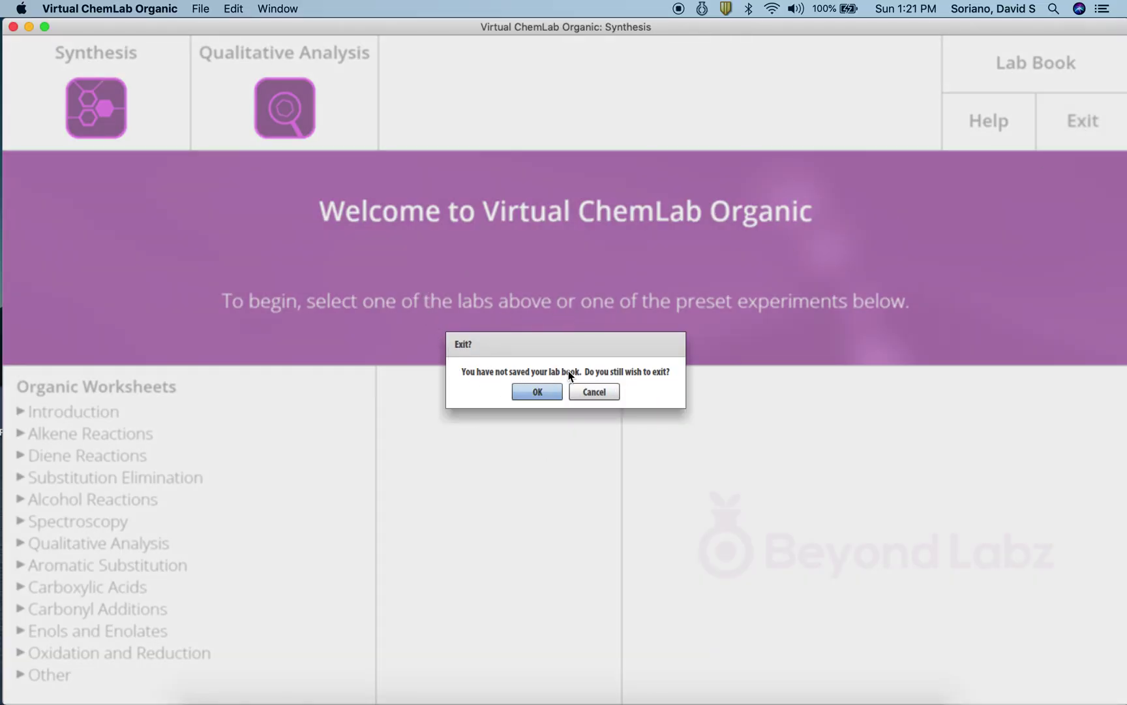
pyautogui.click(537, 392)
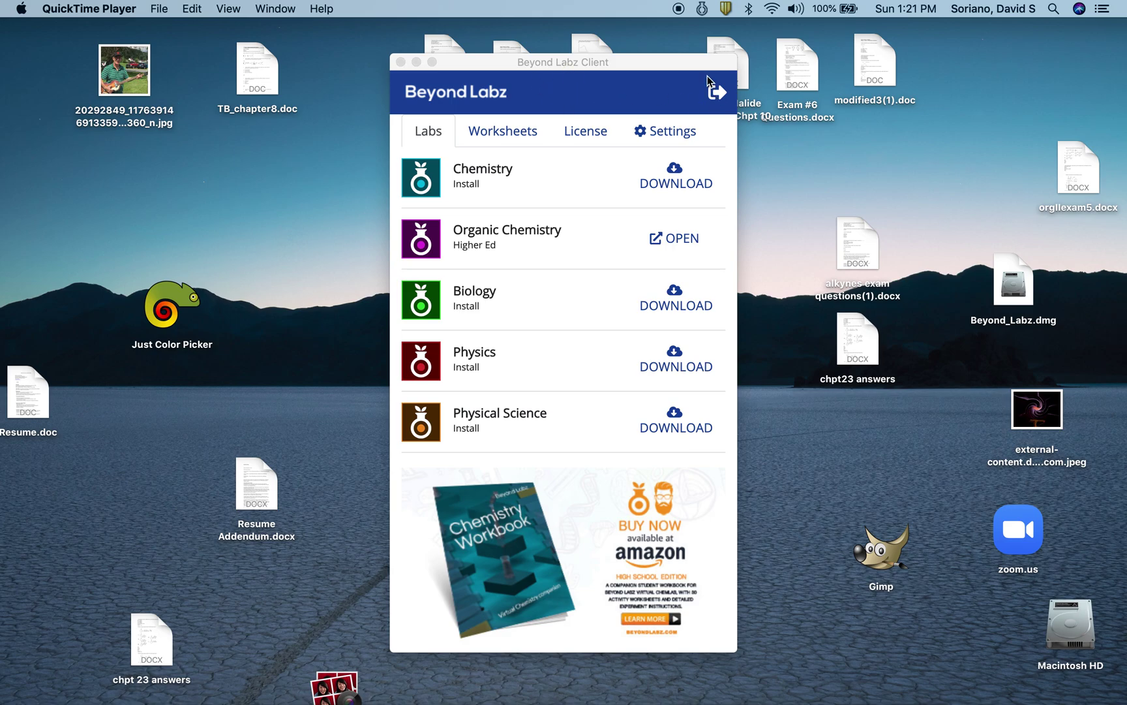
# Close the Beyond Labz client window, leaving only the desktop
pyautogui.click(717, 93)
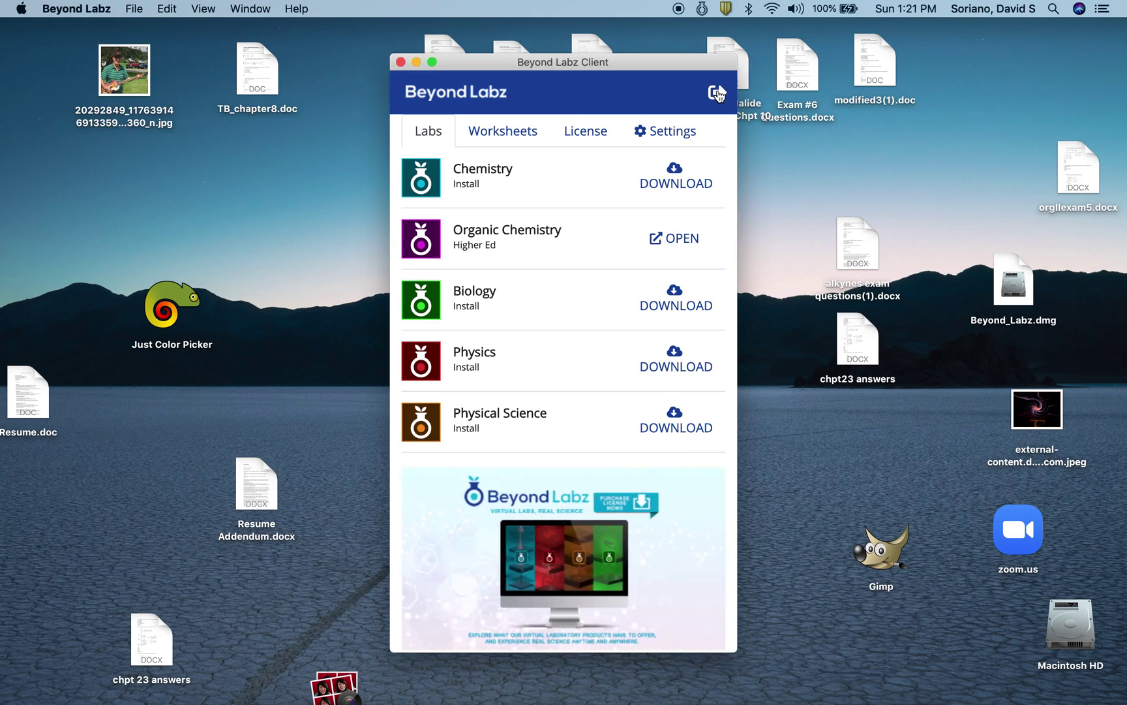
pyautogui.click(717, 93)
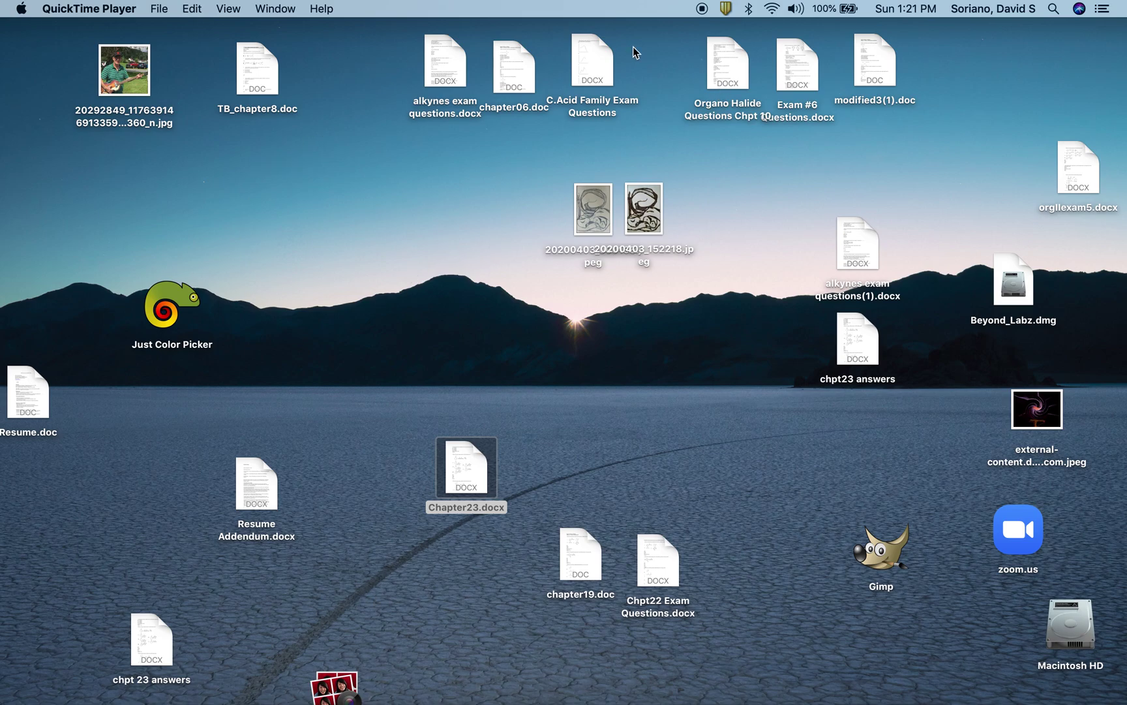